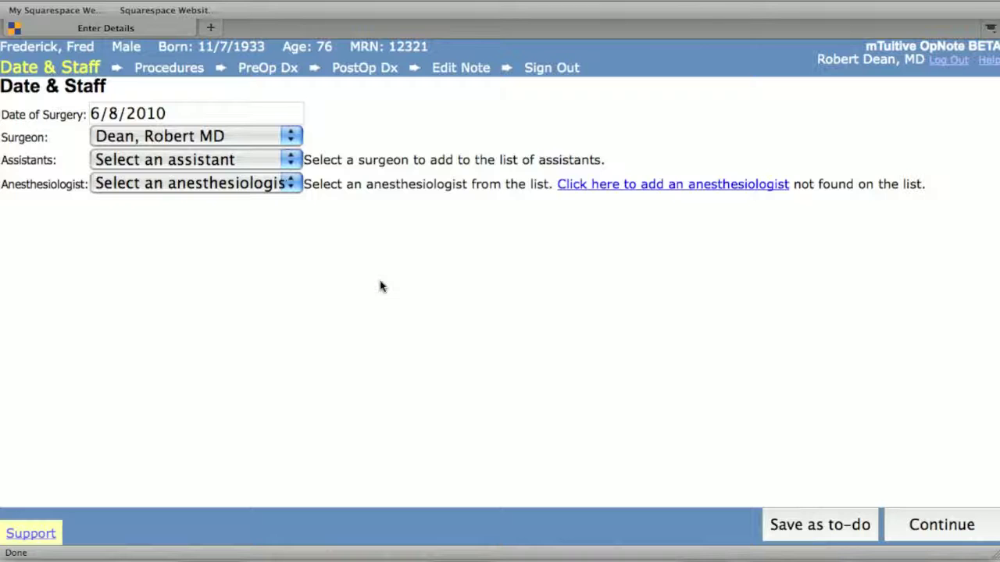
Add an assistant surgeon and assign an anesthesiologist for the 6/8/2010 surgery, and continue to the procedures
click(225, 116)
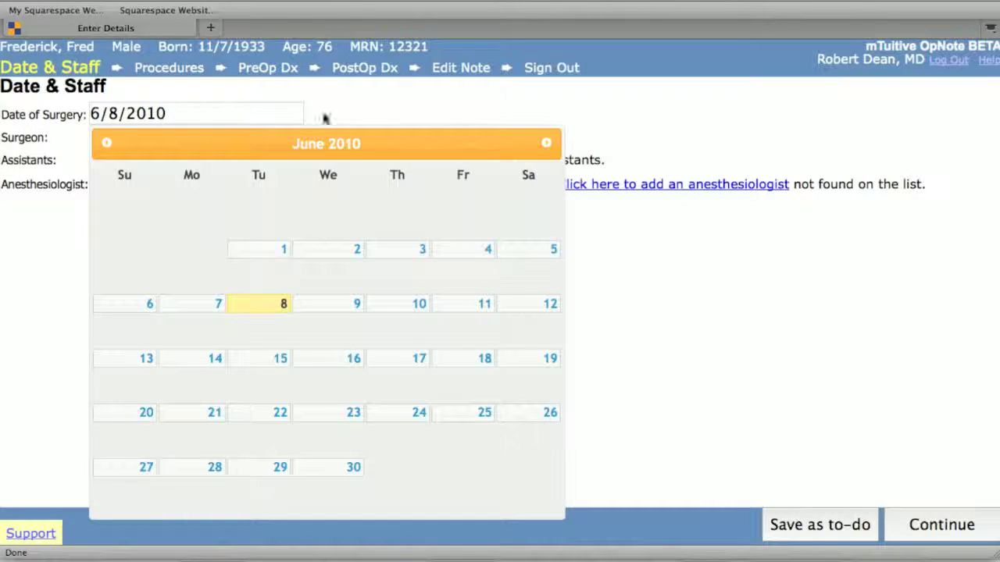
click(479, 121)
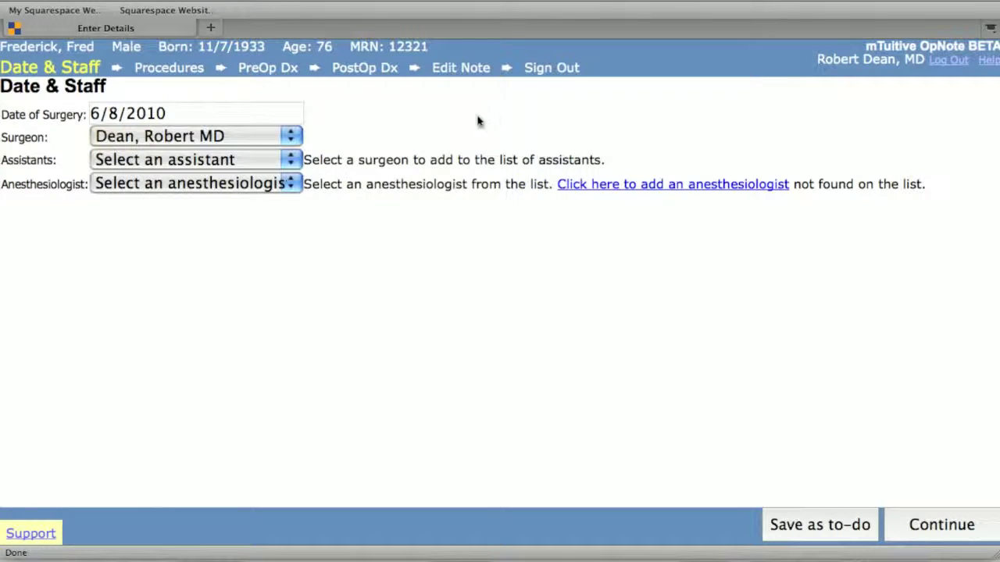
click(293, 160)
click(273, 219)
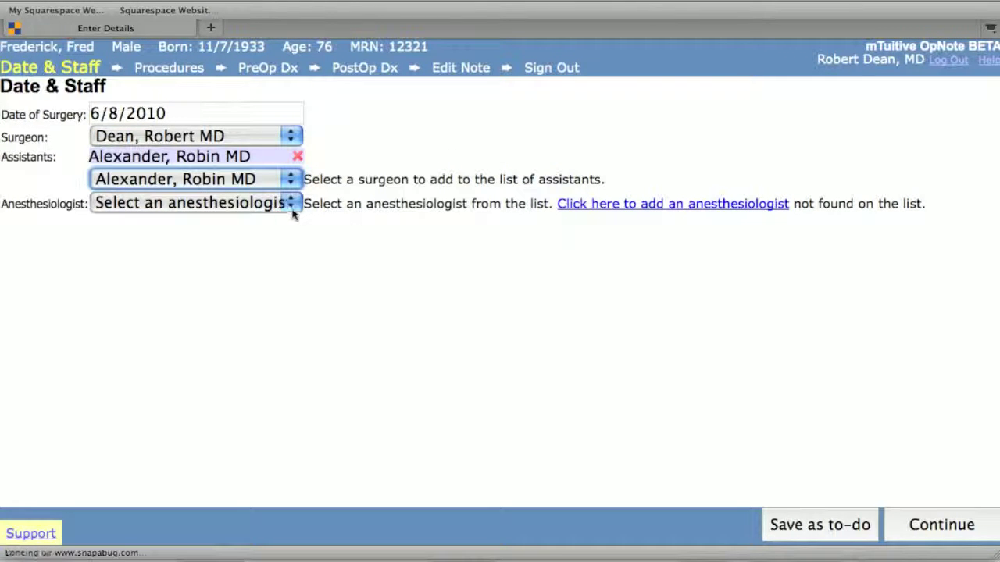
click(290, 203)
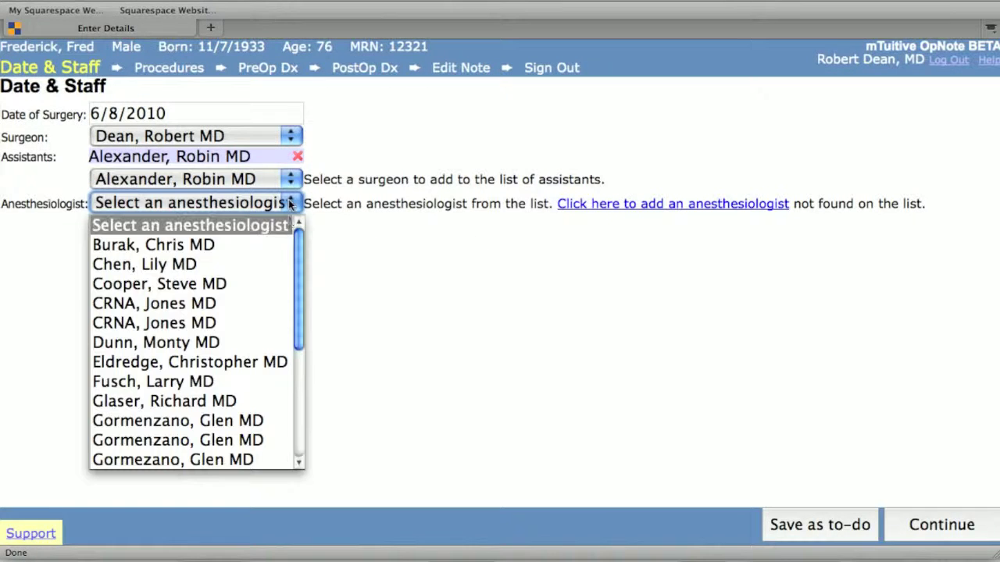
click(250, 341)
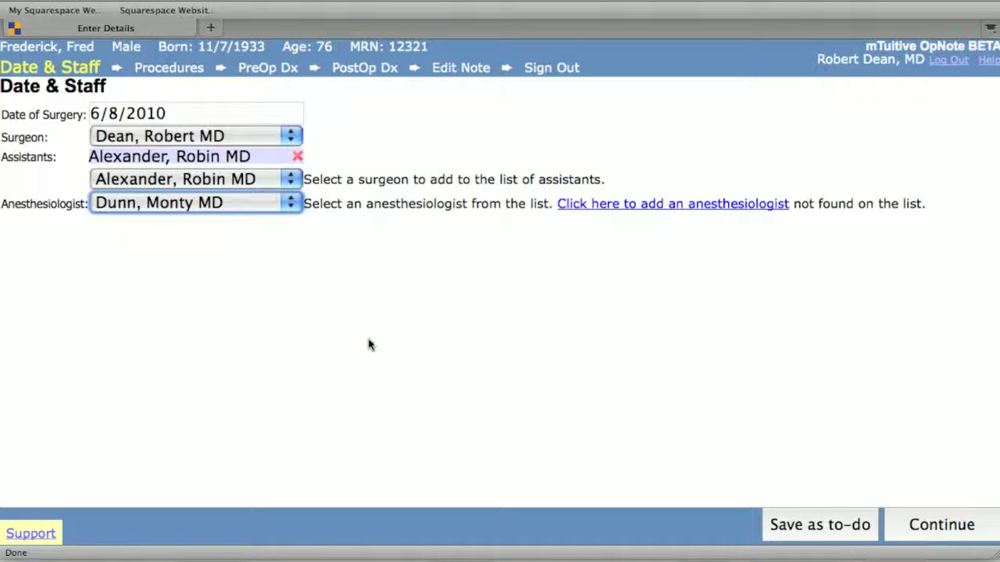
click(926, 523)
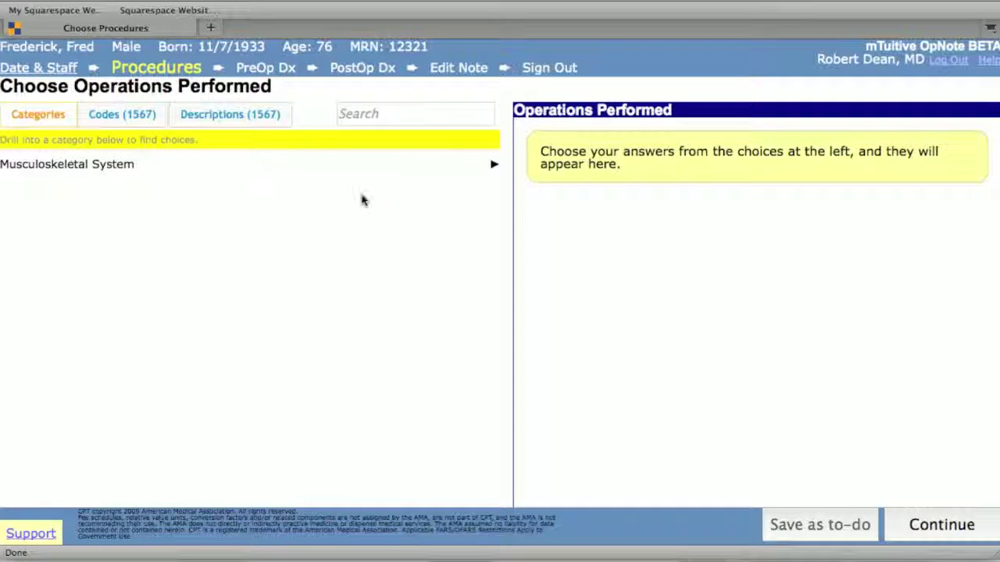
Search the operations for "Arthro" and clear the search
click(342, 114)
text(Arthro)
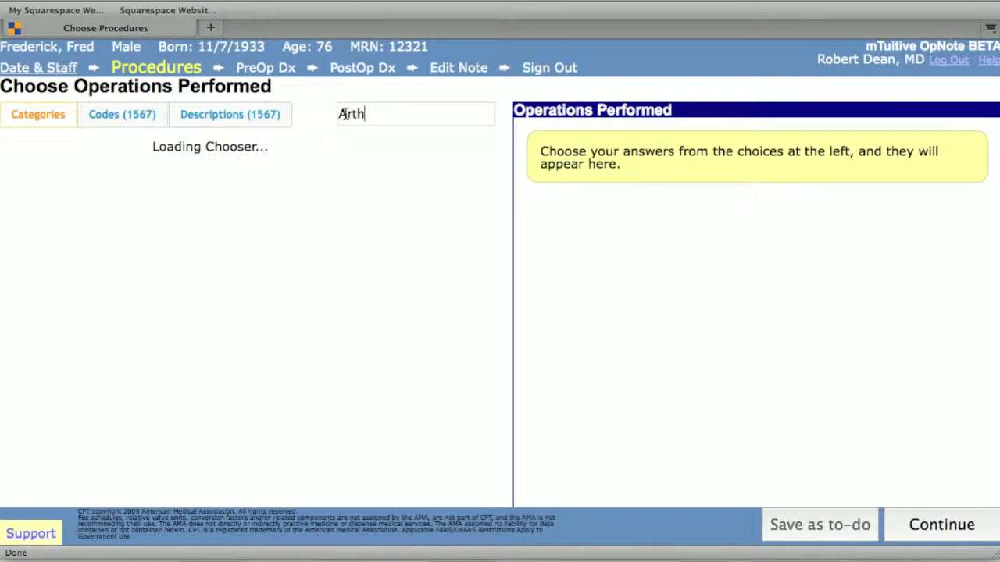
key(BackSpace)
key(BackSpace)
key(BackSpace)
key(BackSpace)
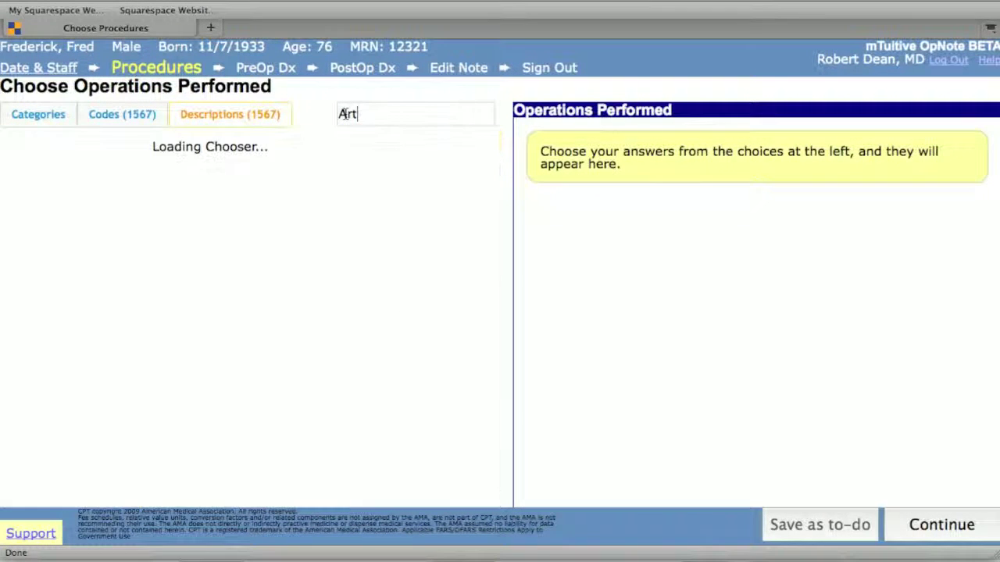
key(BackSpace)
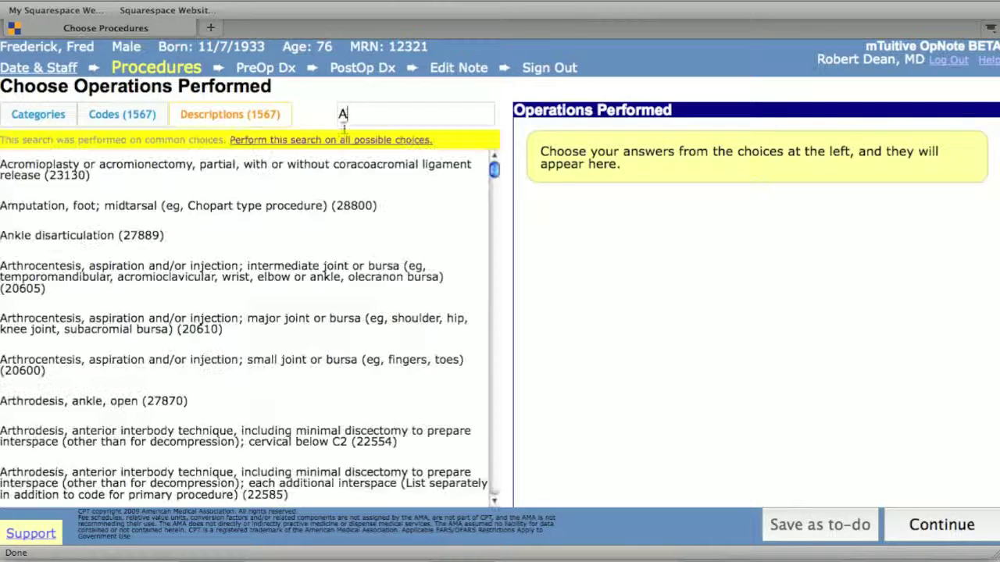
key(BackSpace)
View the available operations by code and by description, and return to the category view
click(130, 117)
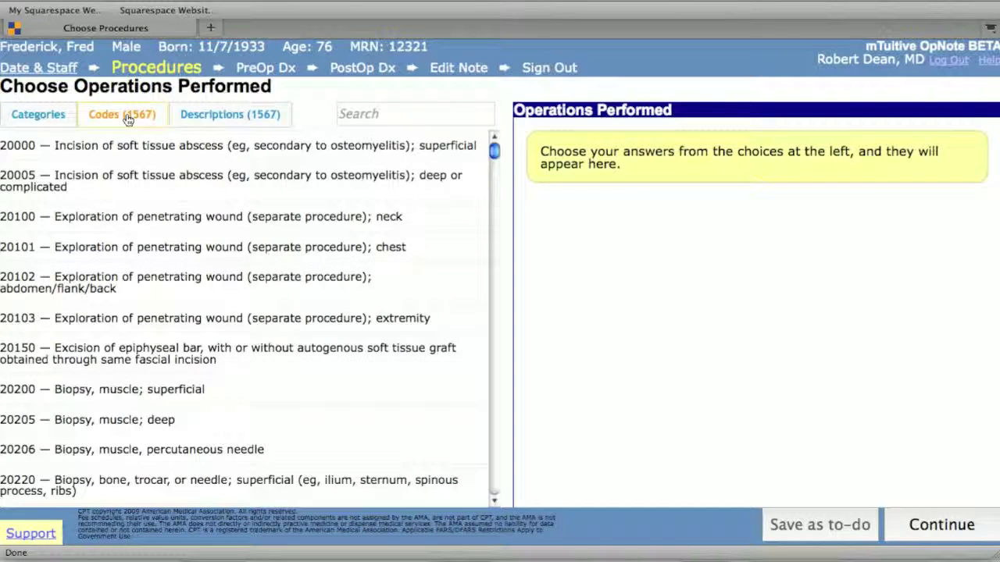
click(184, 119)
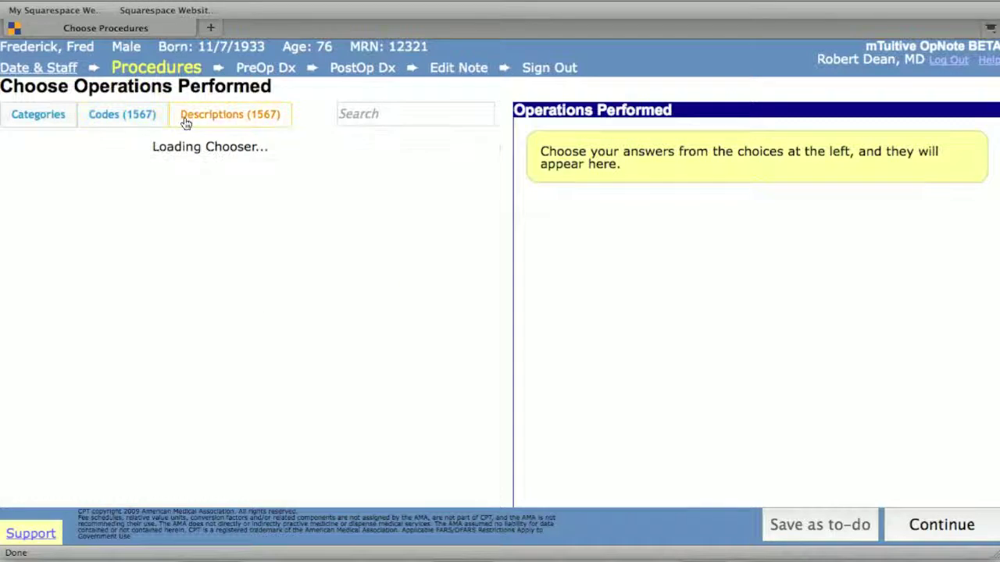
click(57, 117)
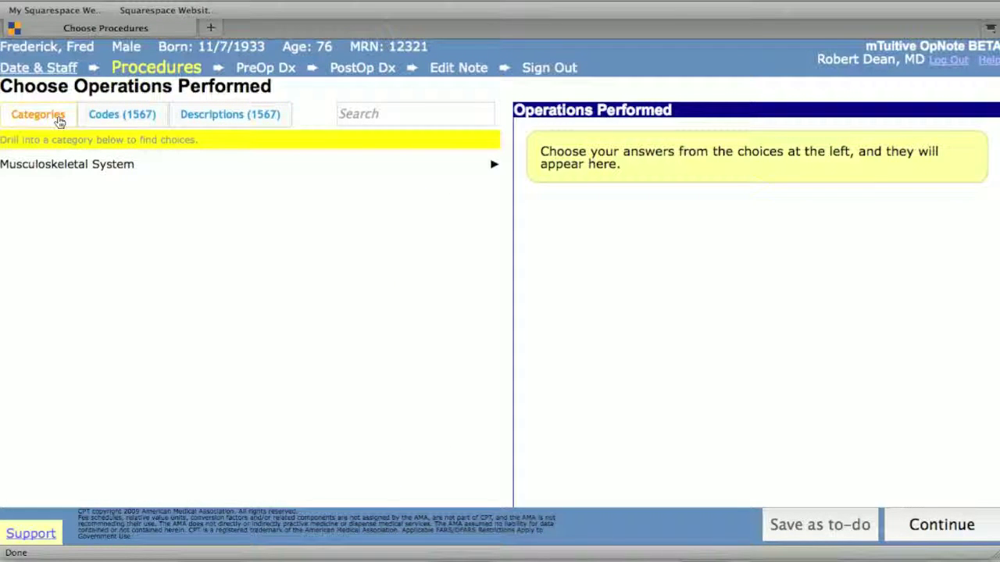
Under the musculoskeletal arthroscopic procedures for surgical knee arthroscopy, add Meniscectomy (medial OR lateral, including any meniscal shaving) to the operations performed
click(128, 165)
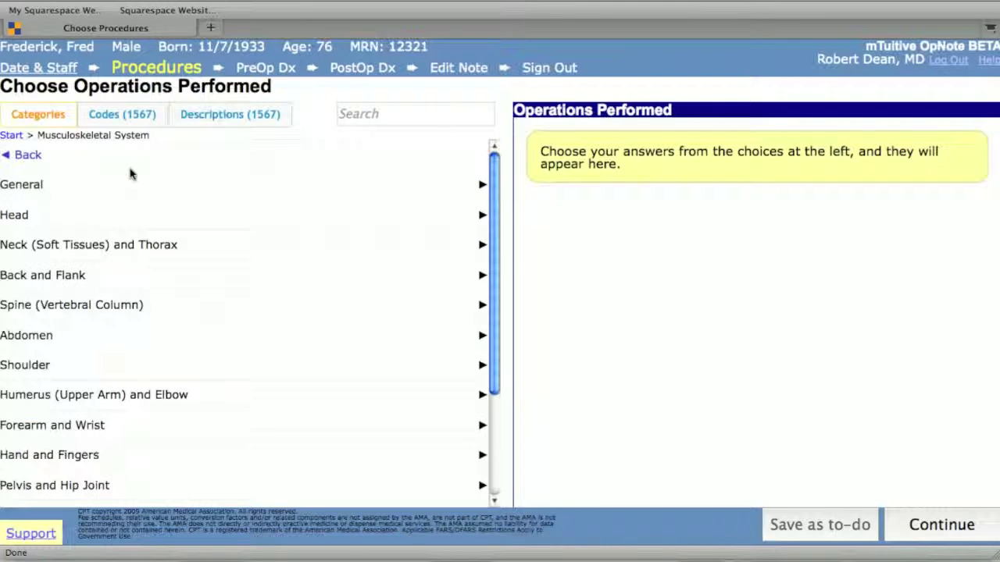
drag(501, 244, 500, 446)
click(398, 490)
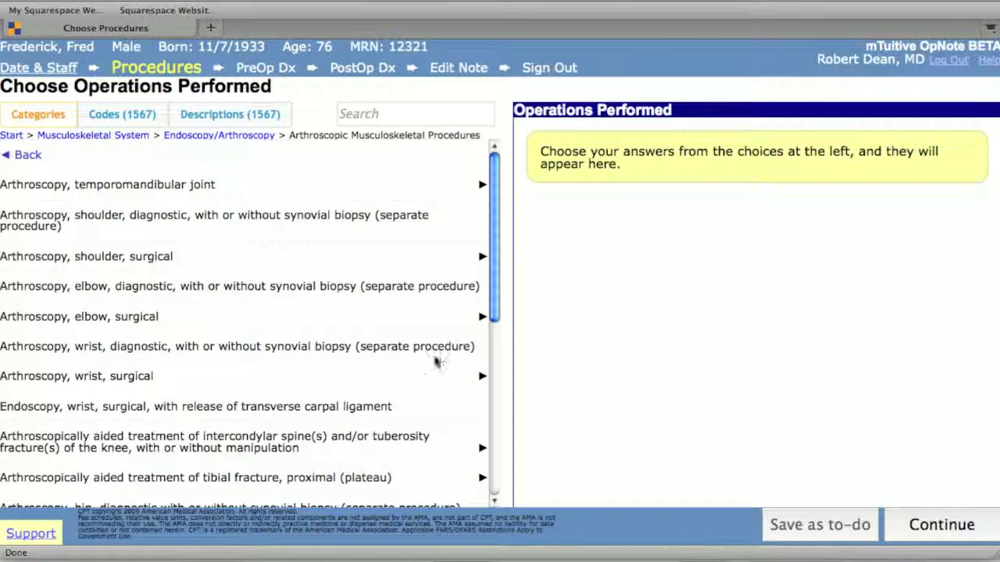
drag(492, 312, 491, 401)
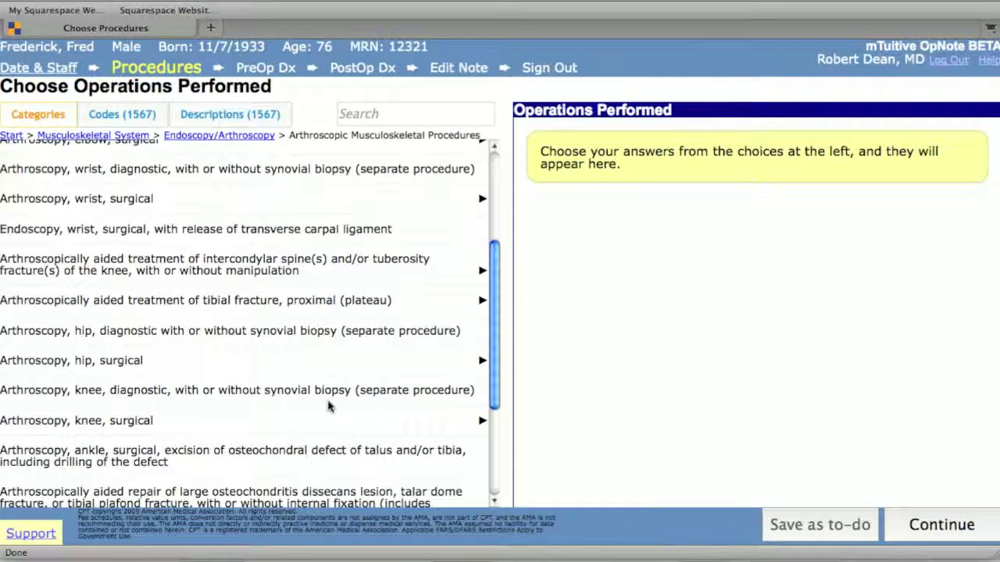
click(303, 420)
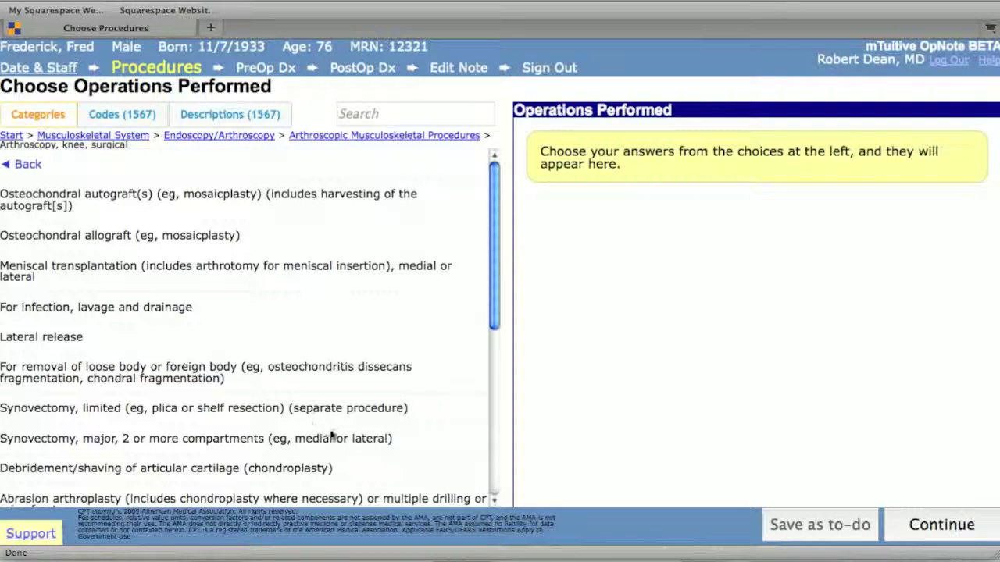
drag(492, 328, 493, 378)
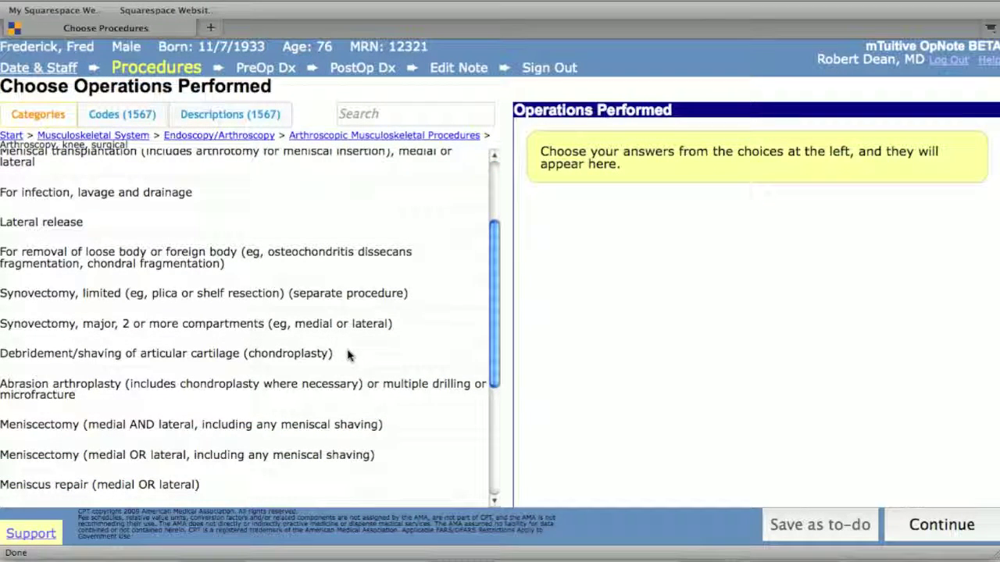
click(351, 458)
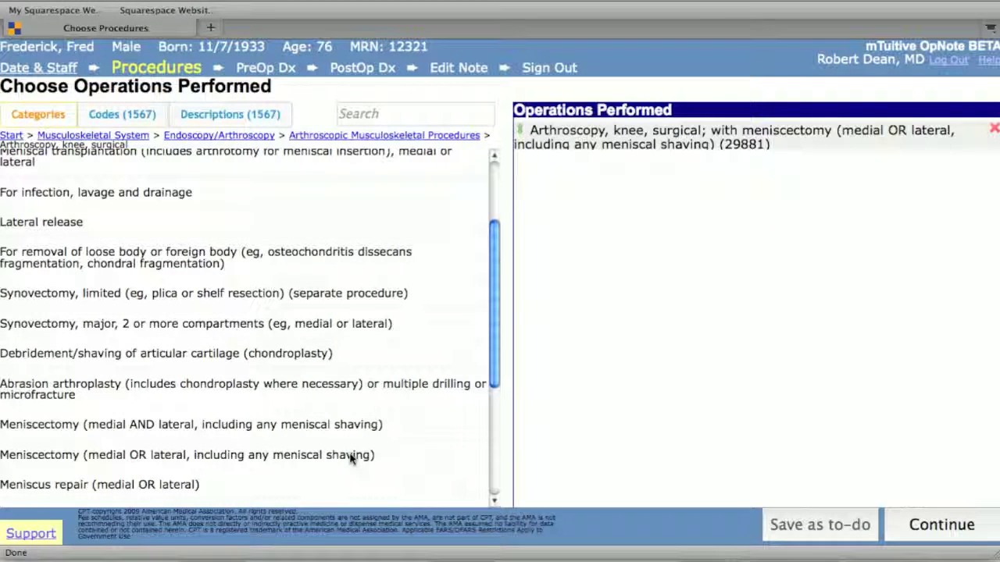
Add Debridement/shaving of articular cartilage (chondroplasty) to the operations performed and continue to the preoperative diagnoses
click(290, 353)
mouse_move(636, 175)
mouse_down()
mouse_move(629, 133)
mouse_move(625, 223)
mouse_move(632, 188)
mouse_up()
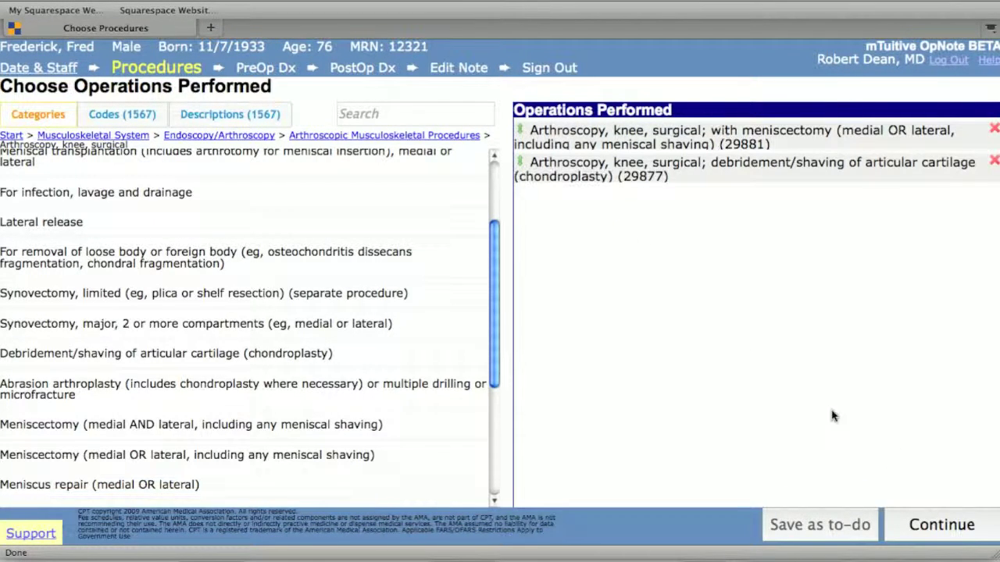
click(969, 536)
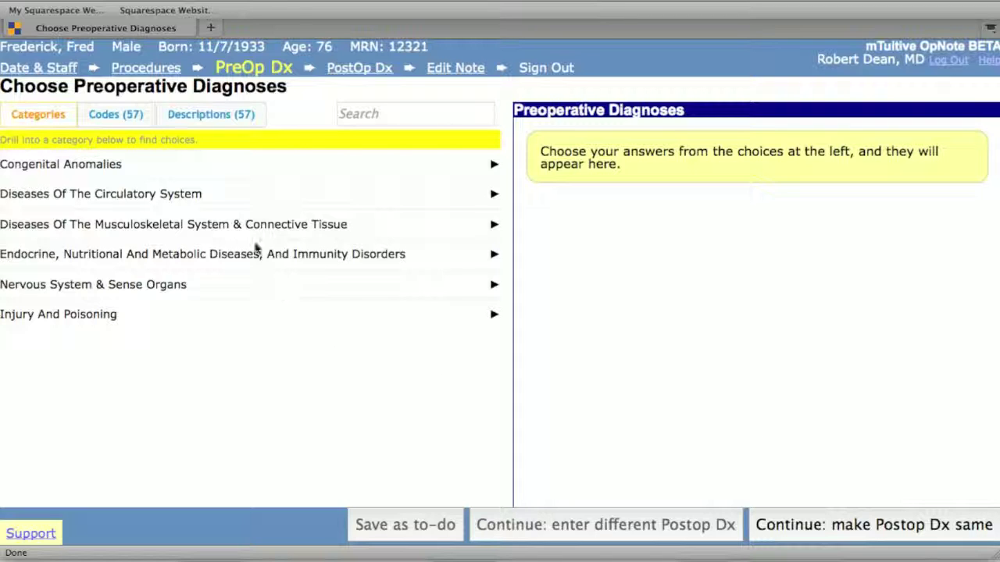
Add Derangement of posterior horn of medial meniscus as a preoperative diagnosis from the Internal derangement of knee category under Arthropathies & Related Disorders
click(210, 119)
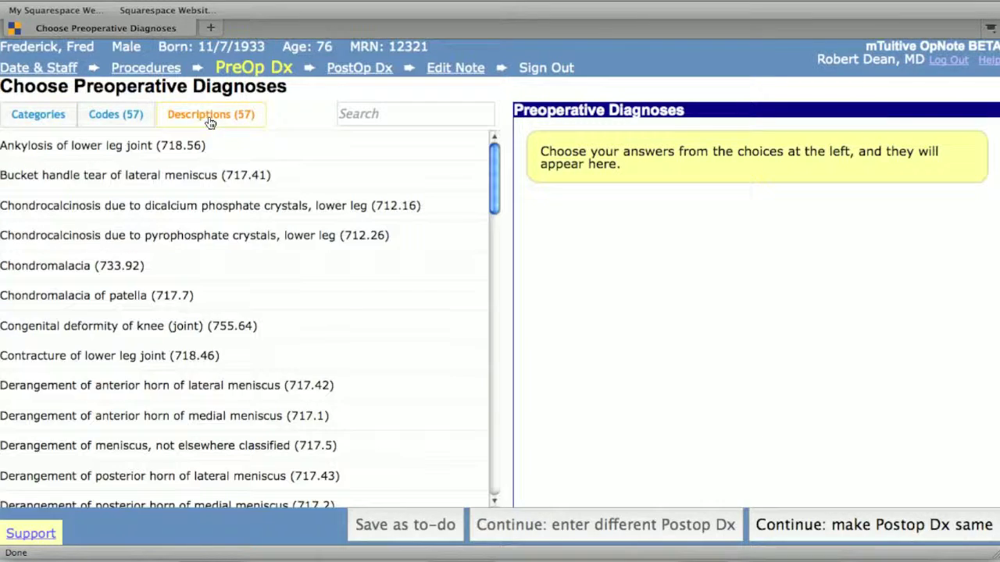
click(53, 118)
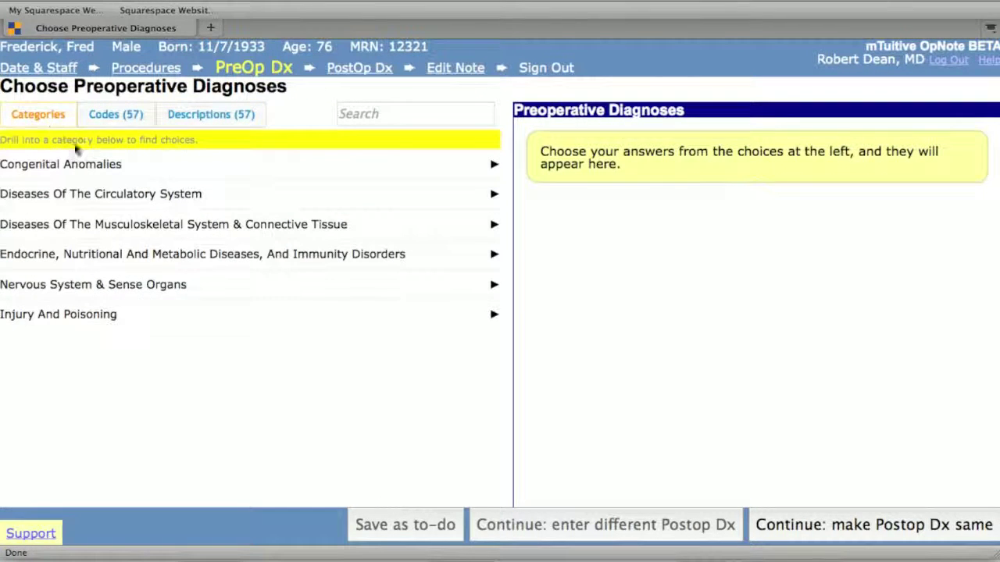
click(101, 224)
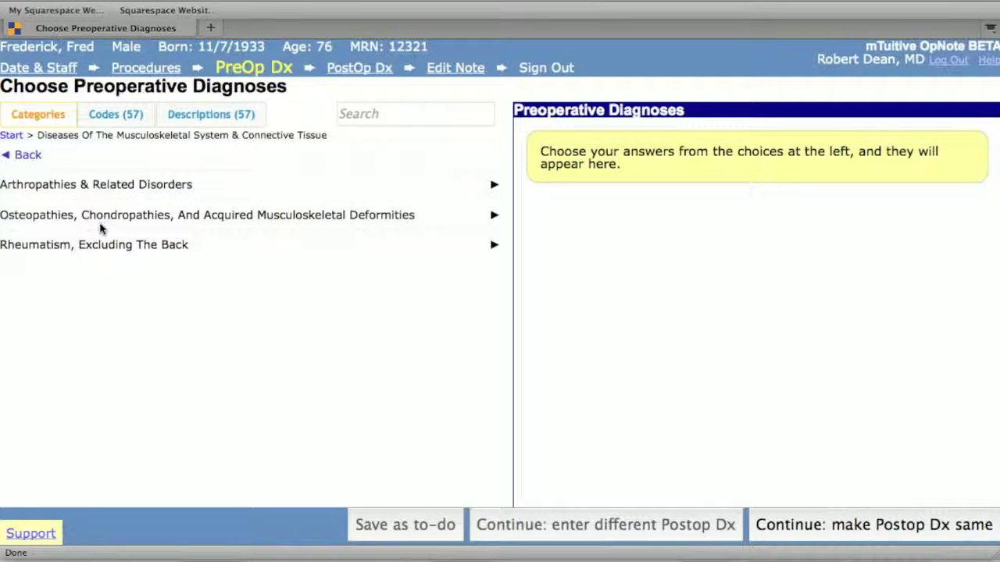
click(99, 188)
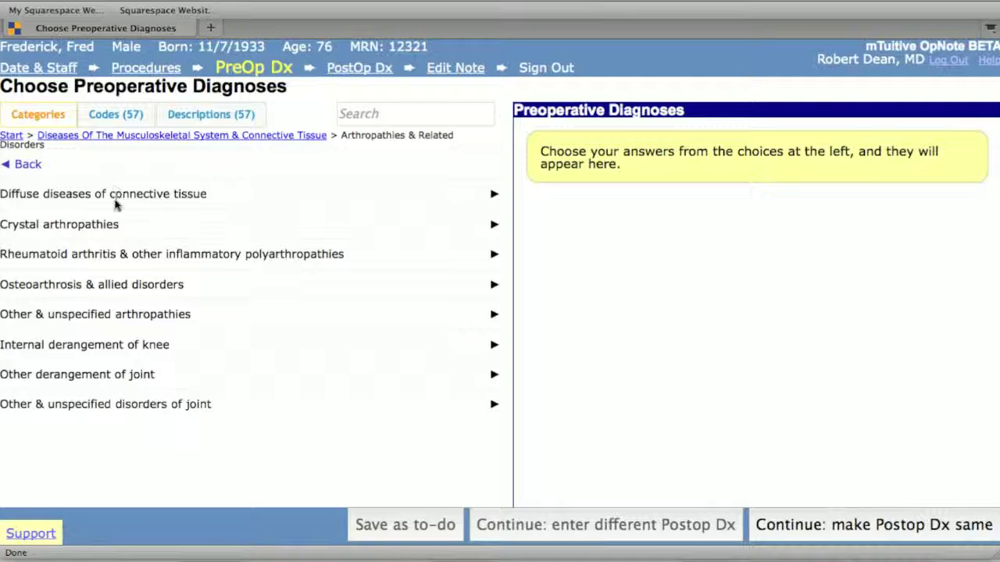
click(143, 347)
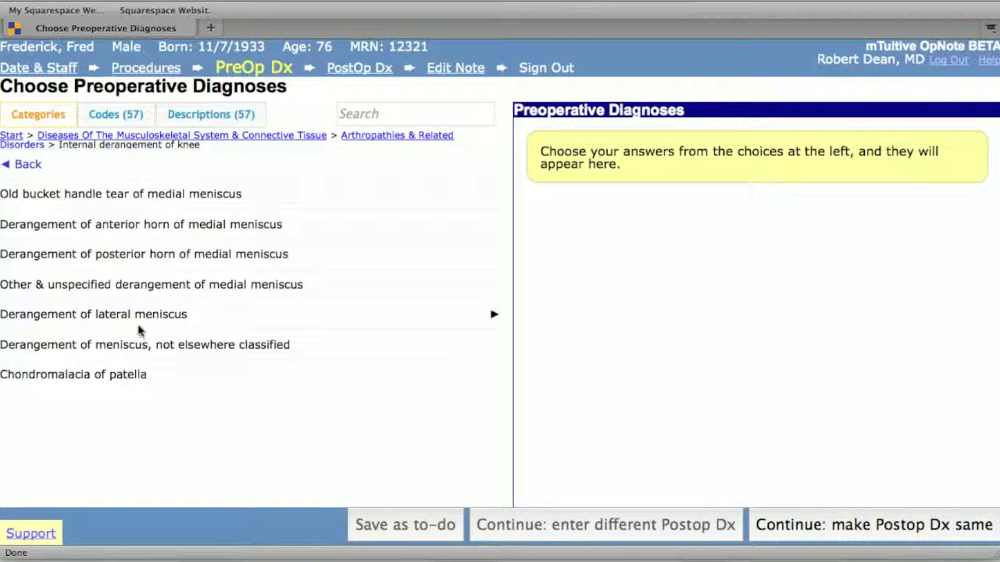
click(136, 256)
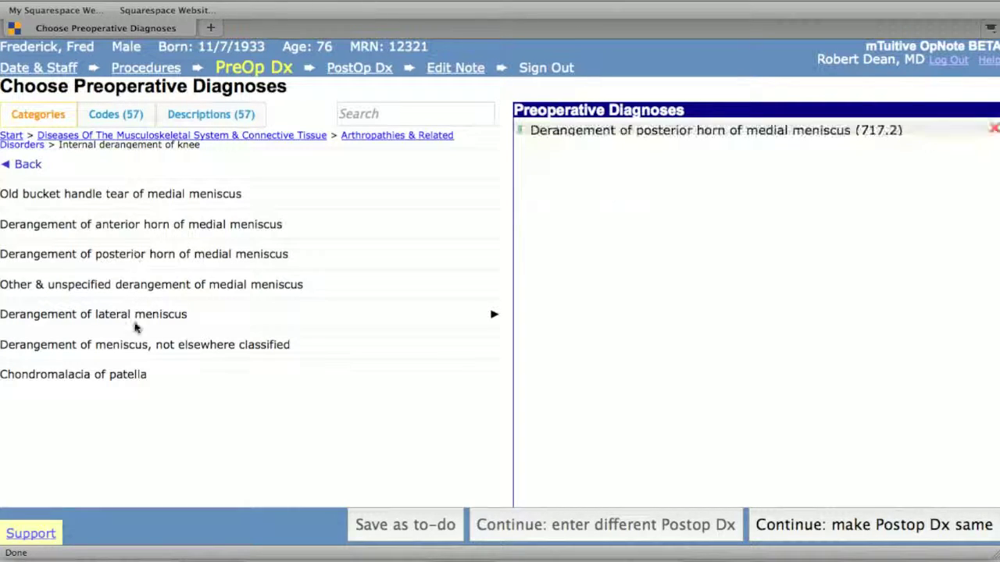
Add Chondromalacia of patella as the first preoperative diagnosis and continue with the same postoperative diagnoses
click(141, 377)
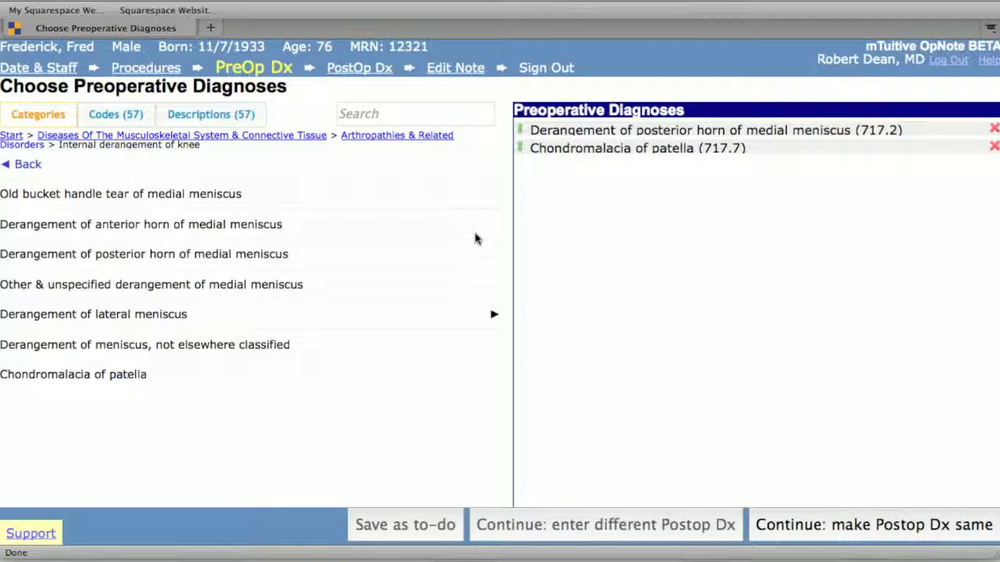
drag(565, 154, 560, 130)
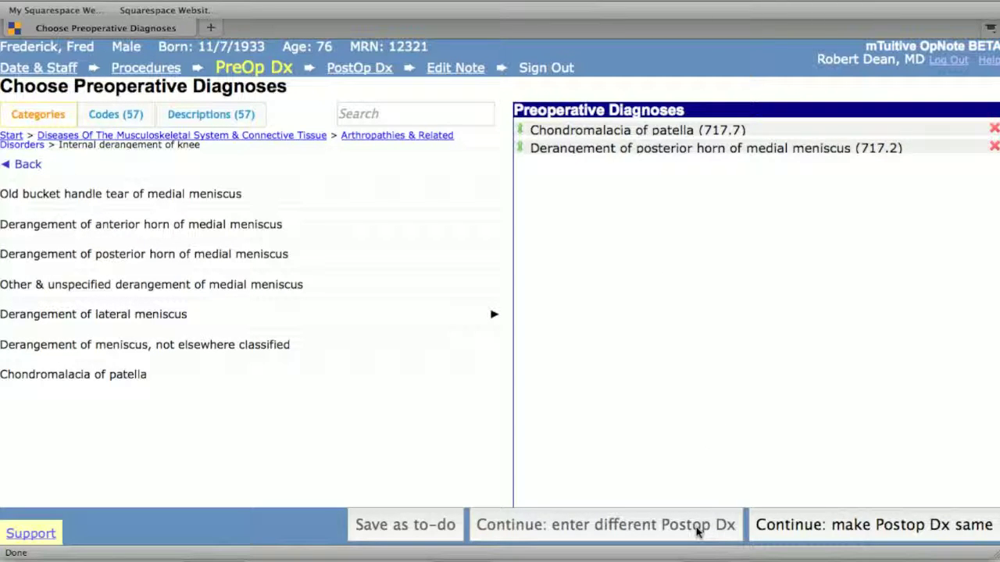
click(809, 531)
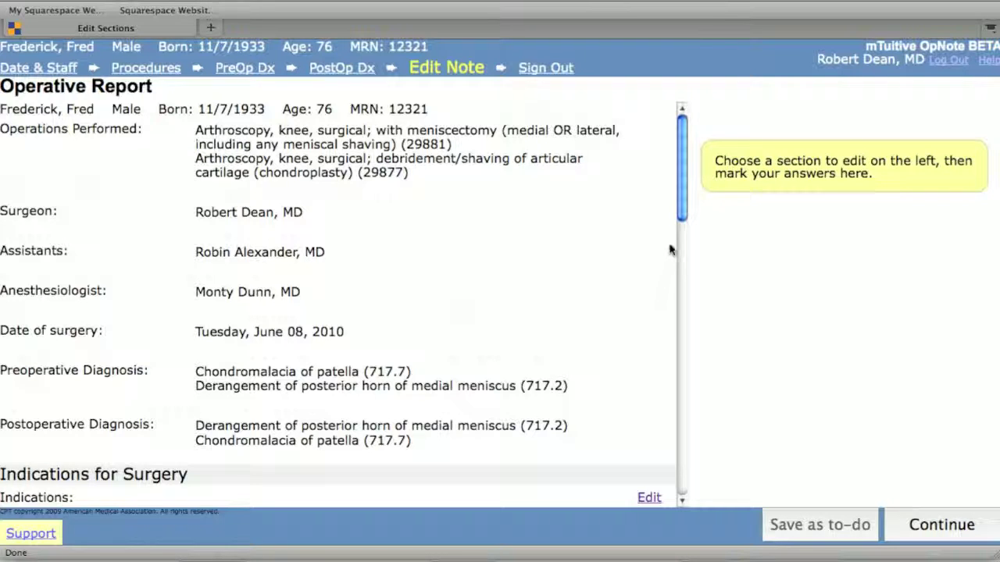
Set the report's indications to Knee Pain, Acute; Locking or Catching; Instability; Difficulty Squatting or Kneeling; Difficulty with stairs or inclines; Stiffness; and Swelling
drag(682, 178, 697, 279)
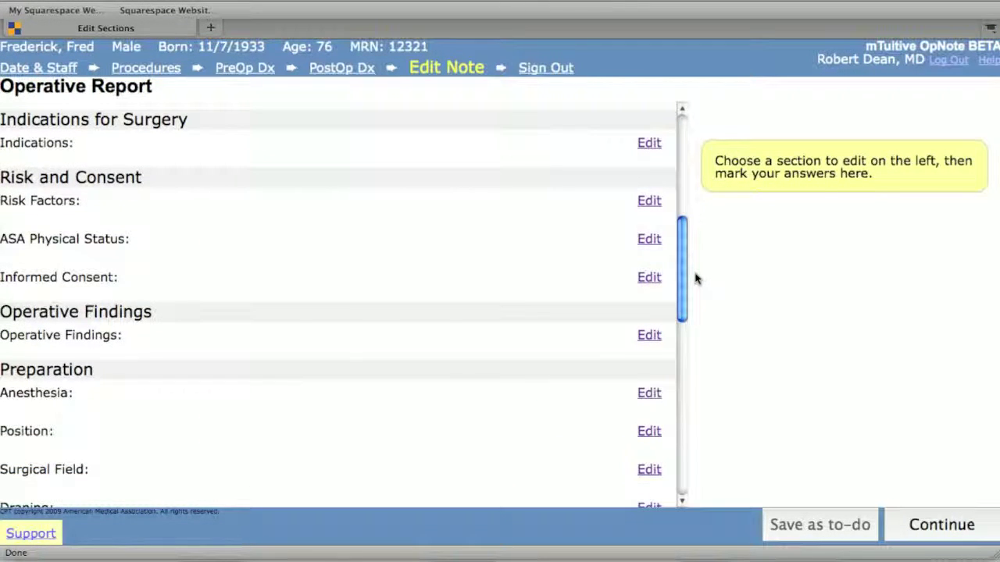
click(648, 145)
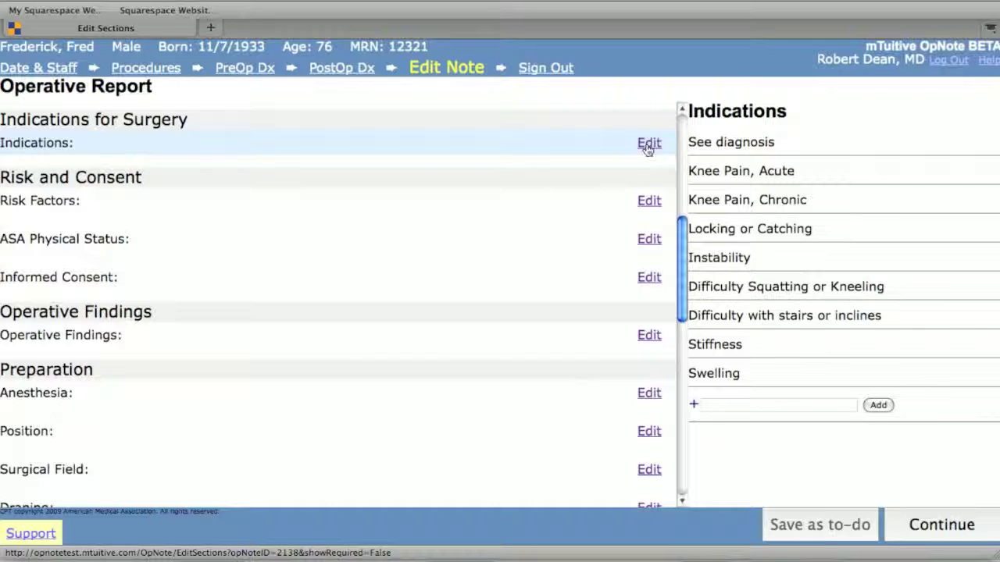
click(719, 177)
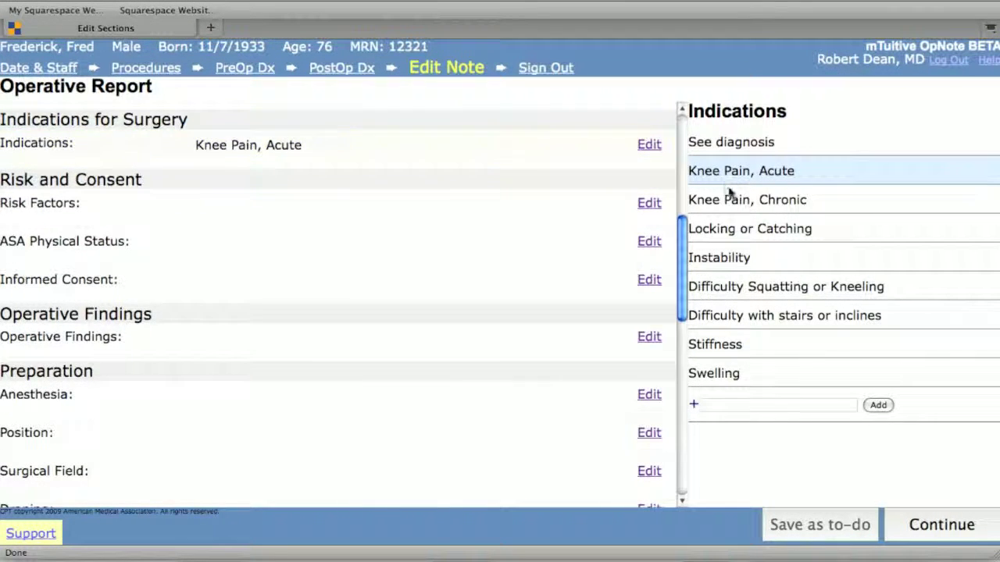
click(740, 228)
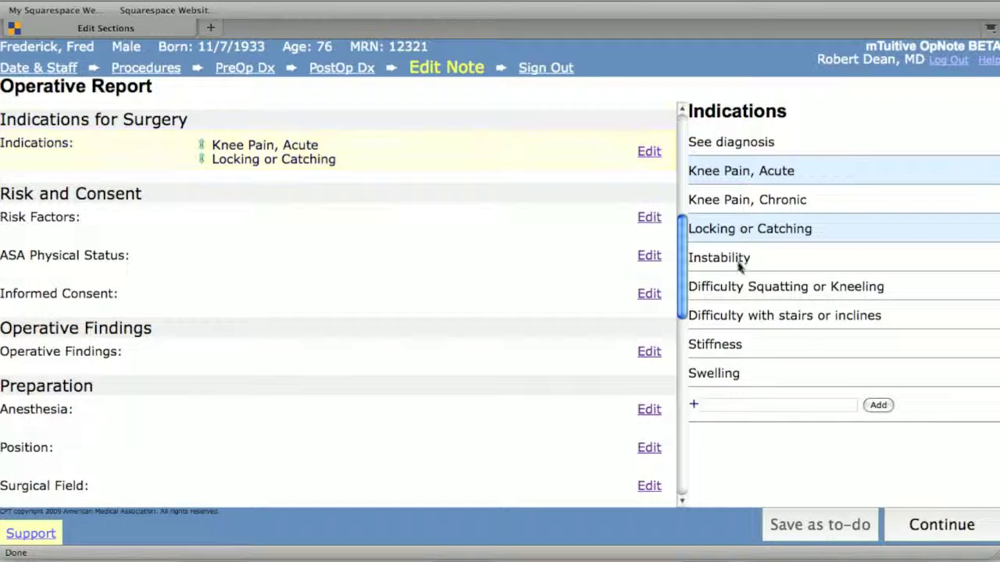
click(737, 261)
click(738, 288)
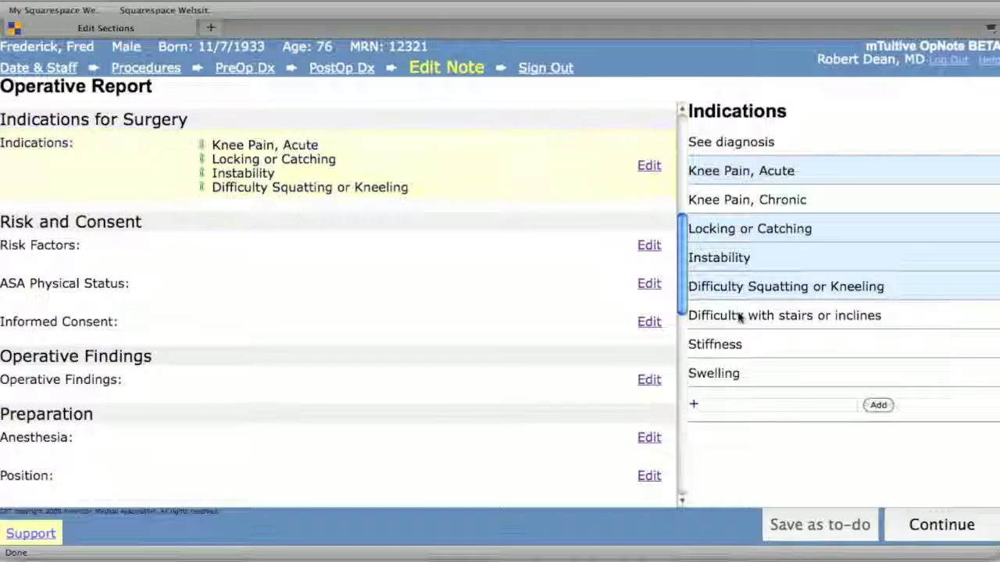
click(739, 316)
click(737, 351)
click(735, 376)
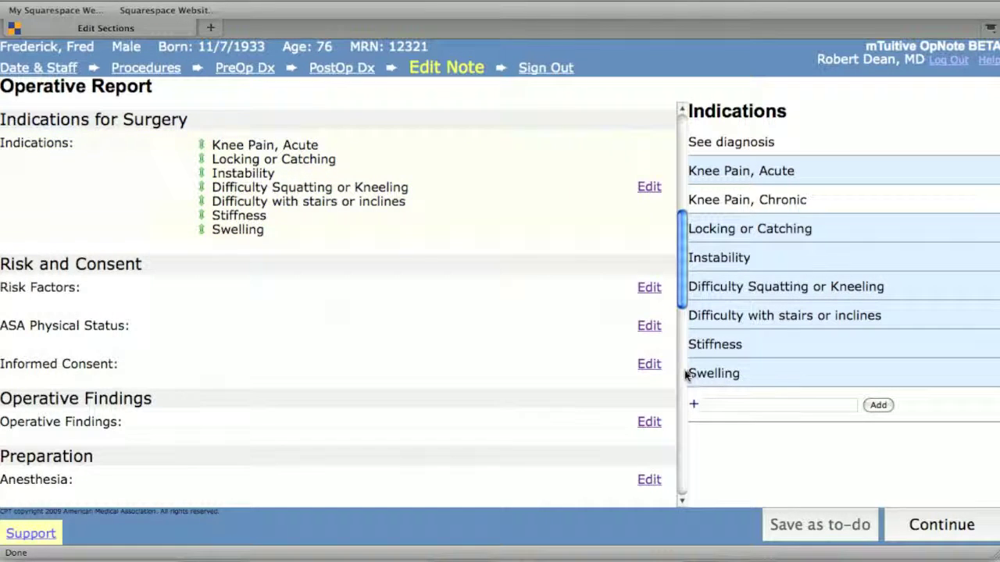
Add Knee Pain, Chronic to the report's indications and set the risk factors to None
click(725, 201)
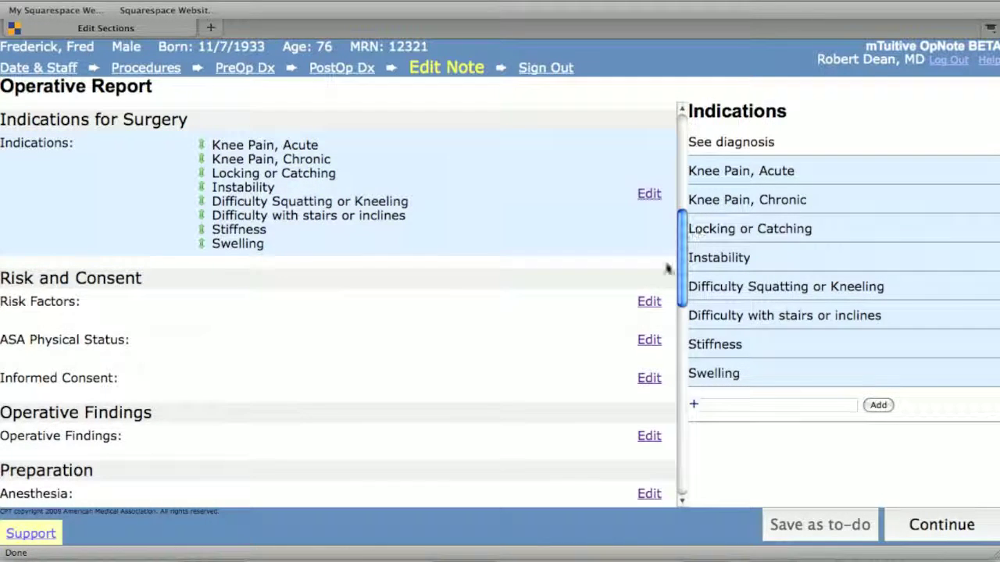
click(649, 303)
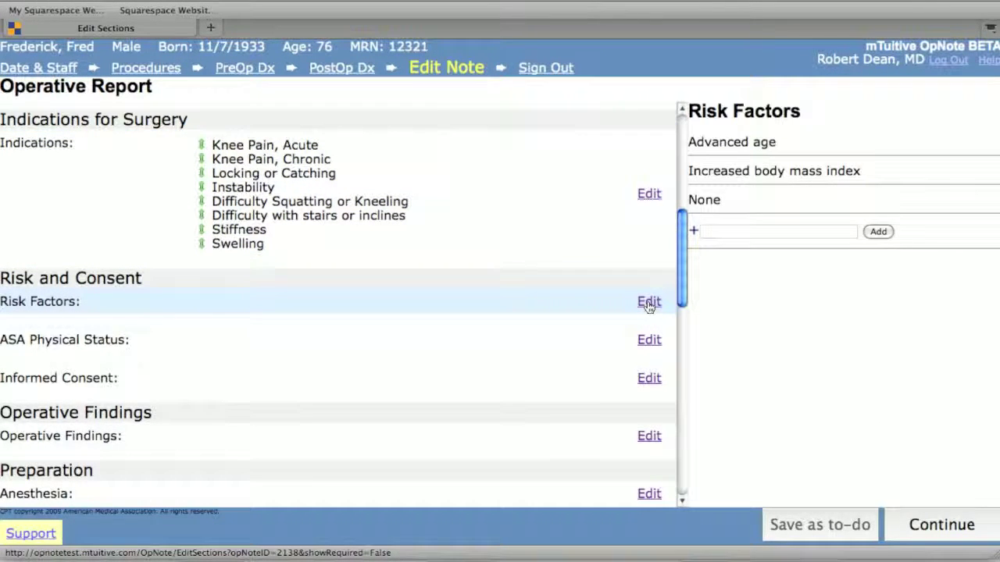
click(713, 203)
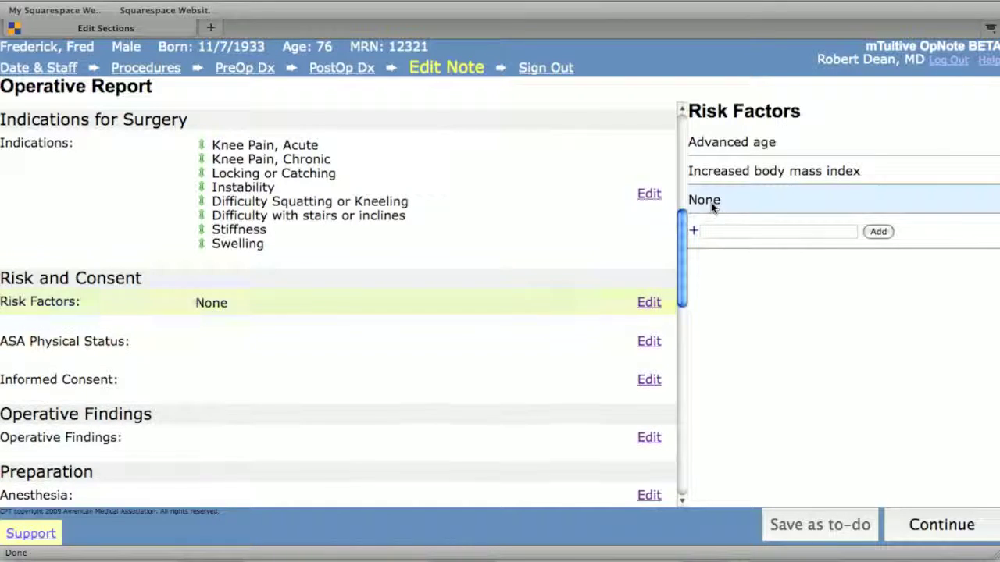
Set the ASA physical status to Class I. Normal healthy patient and the informed consent to the Yes statement that the patient understood and gave consent
click(653, 343)
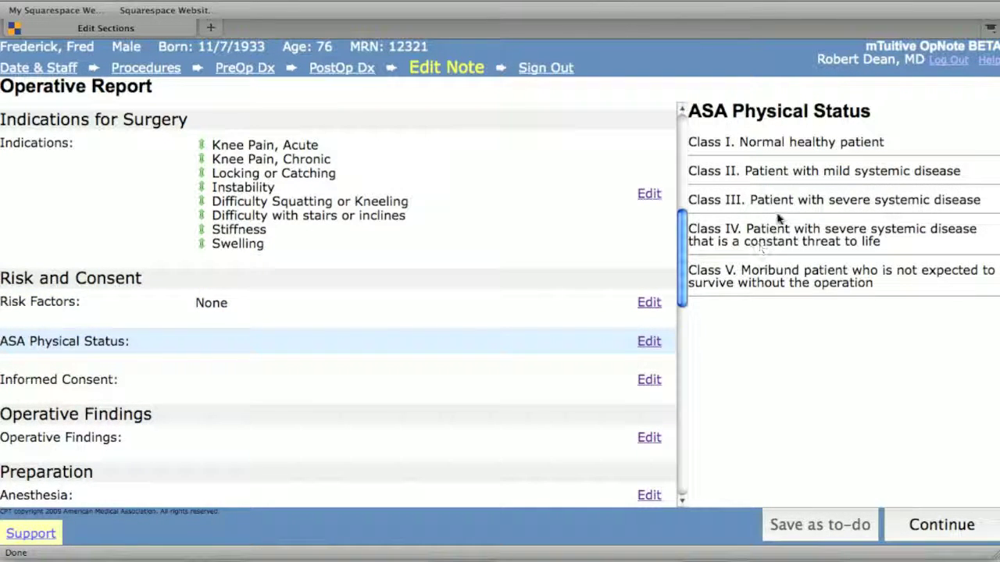
click(788, 142)
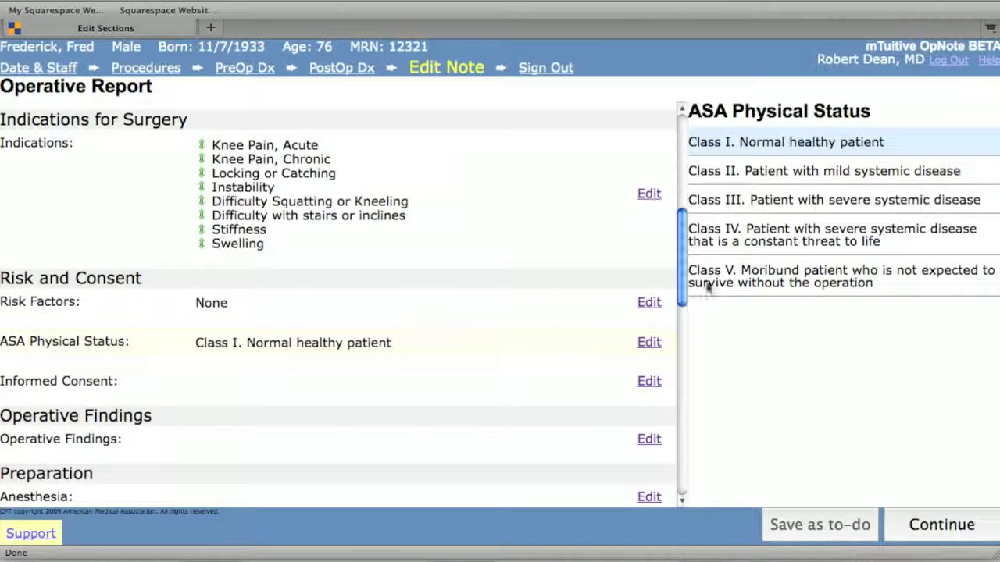
click(650, 383)
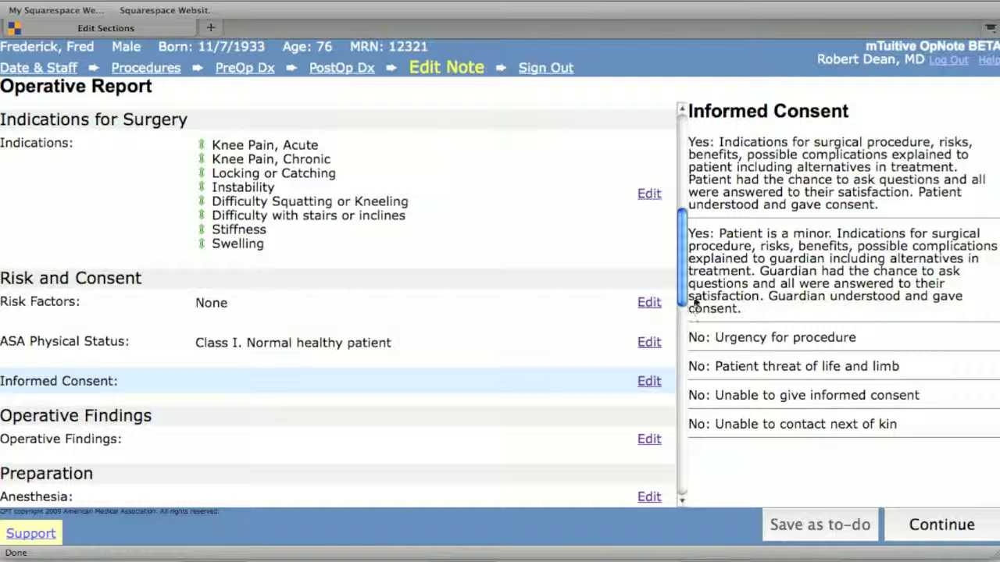
click(732, 173)
Set the operative findings to Suprapatellar pouch revealed hemosiderin staining; Femoral trochlea normal; and No damage to the femoral condyle or tibial plateau noted
drag(683, 254, 690, 320)
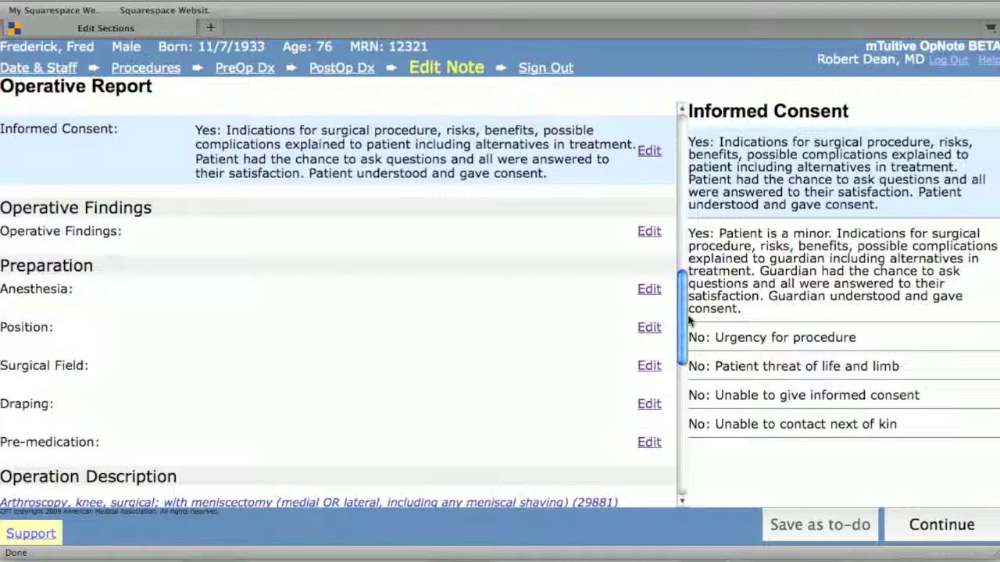
click(648, 232)
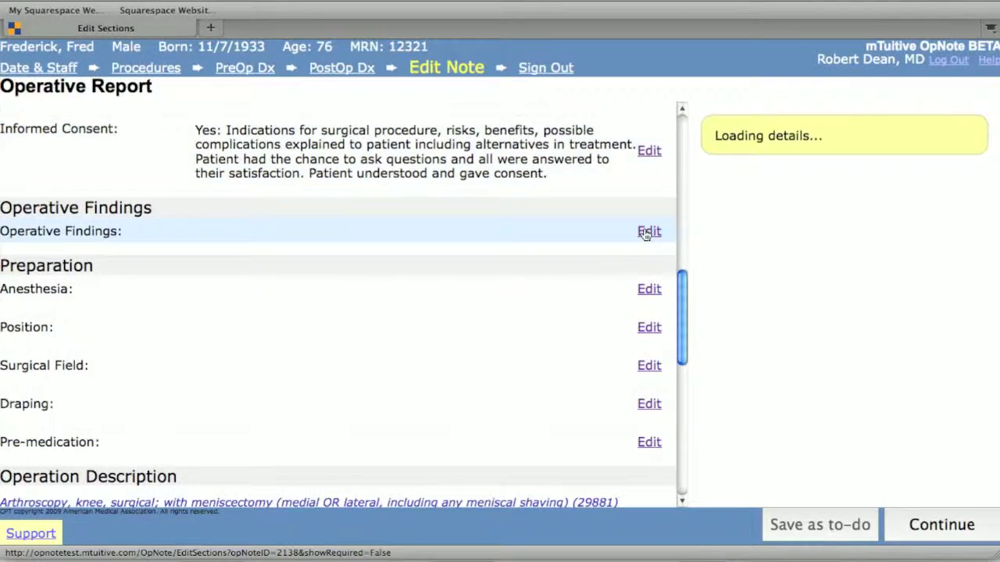
click(730, 182)
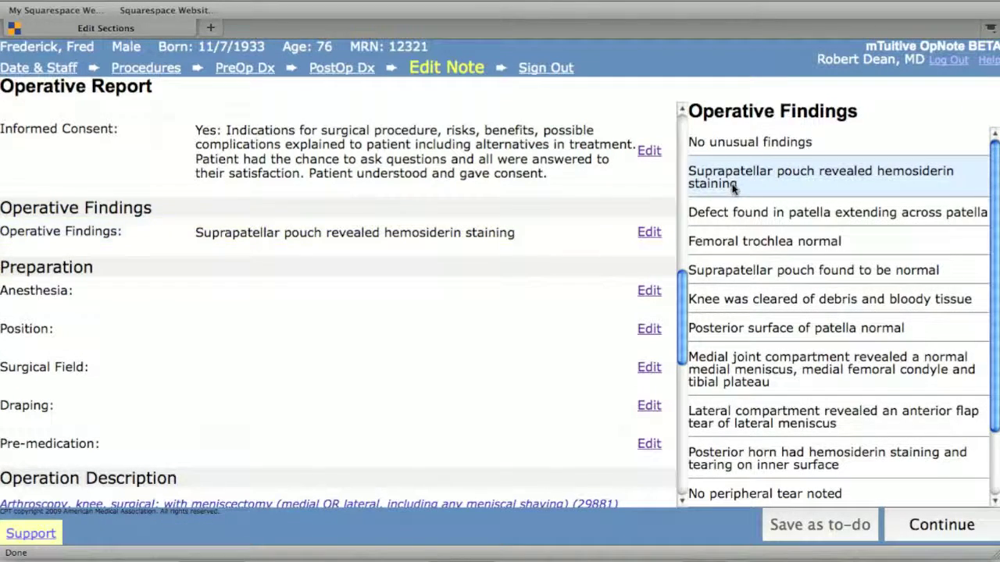
scroll(859, 312, down, 2)
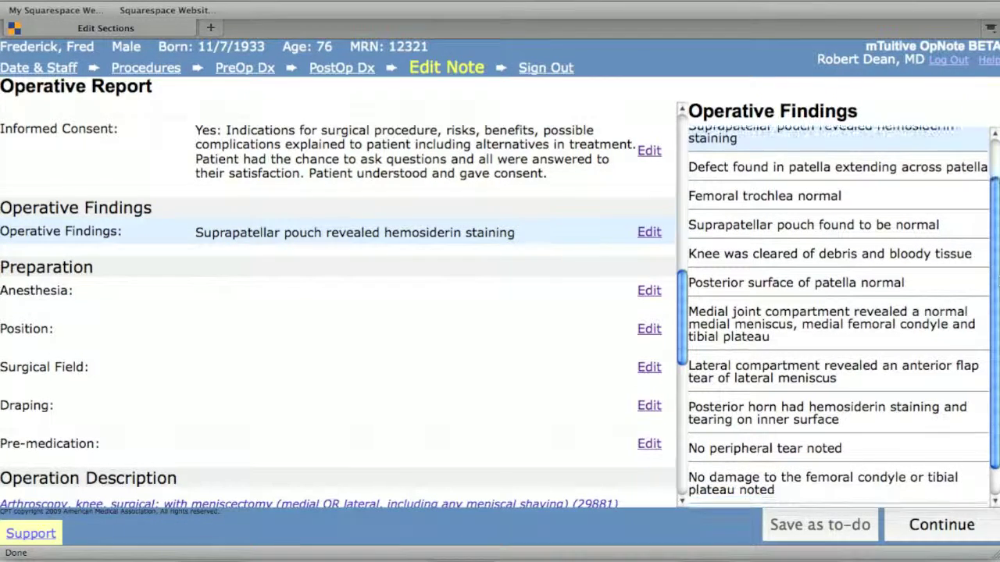
click(875, 484)
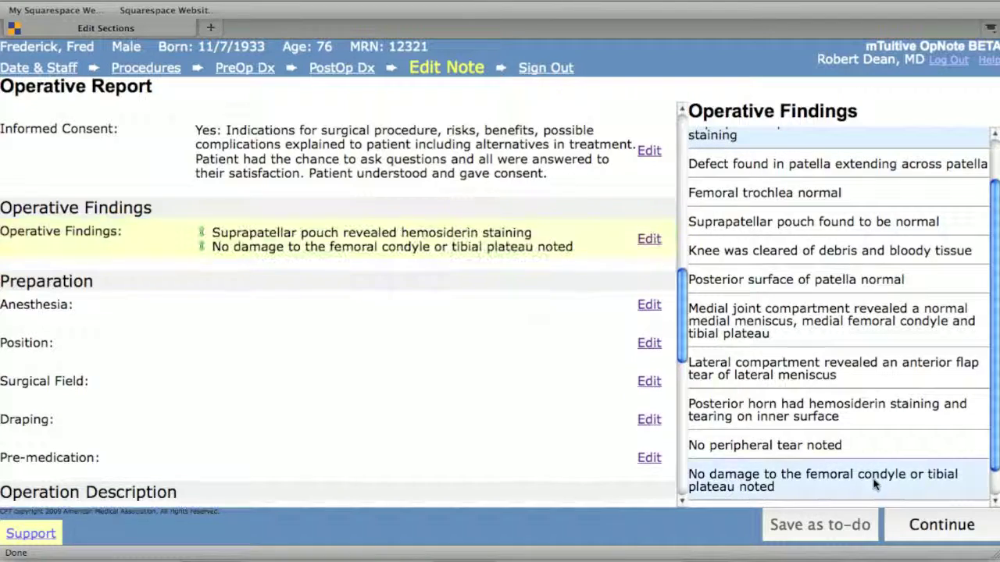
click(769, 193)
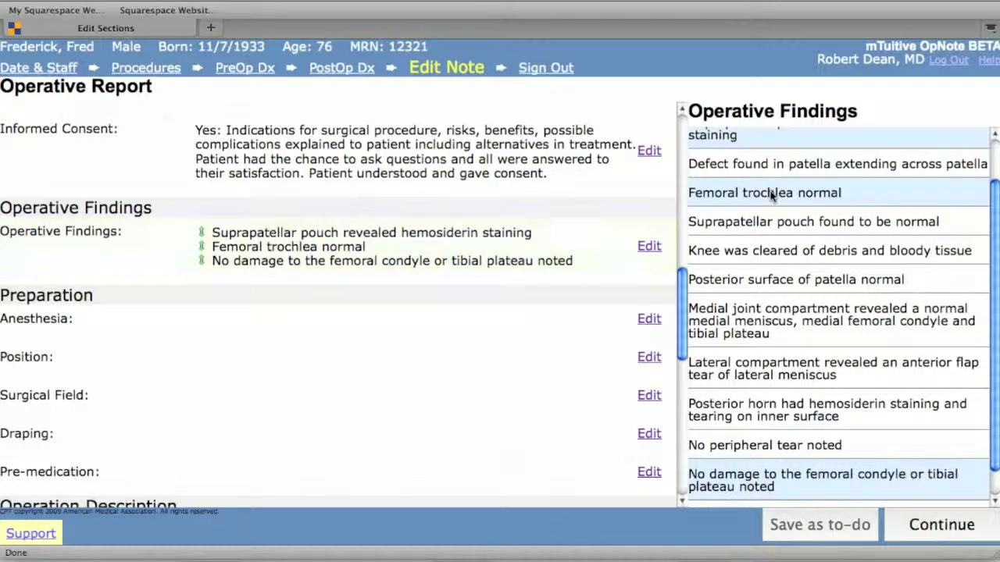
Add the suggested operative finding Grade II defect in middle third of patella extending approximately 1.5 cm transversely across patella
scroll(997, 290, down, 1)
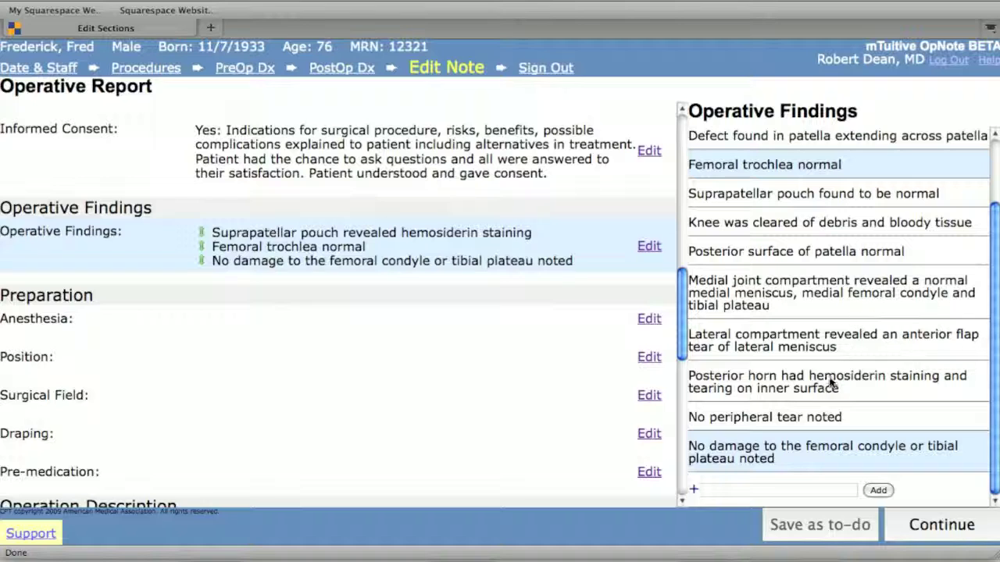
click(818, 492)
text(Gra)
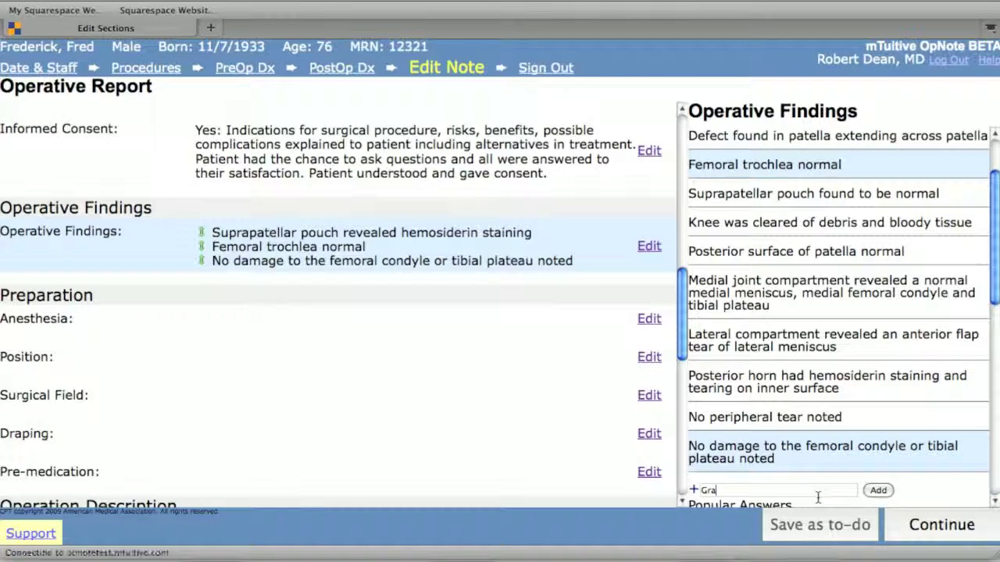
text(de II)
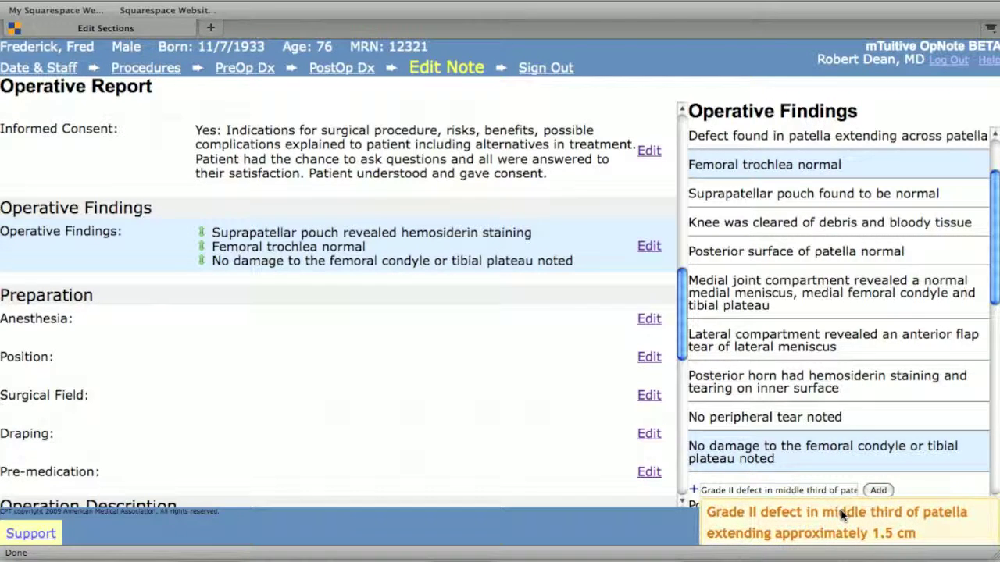
click(840, 510)
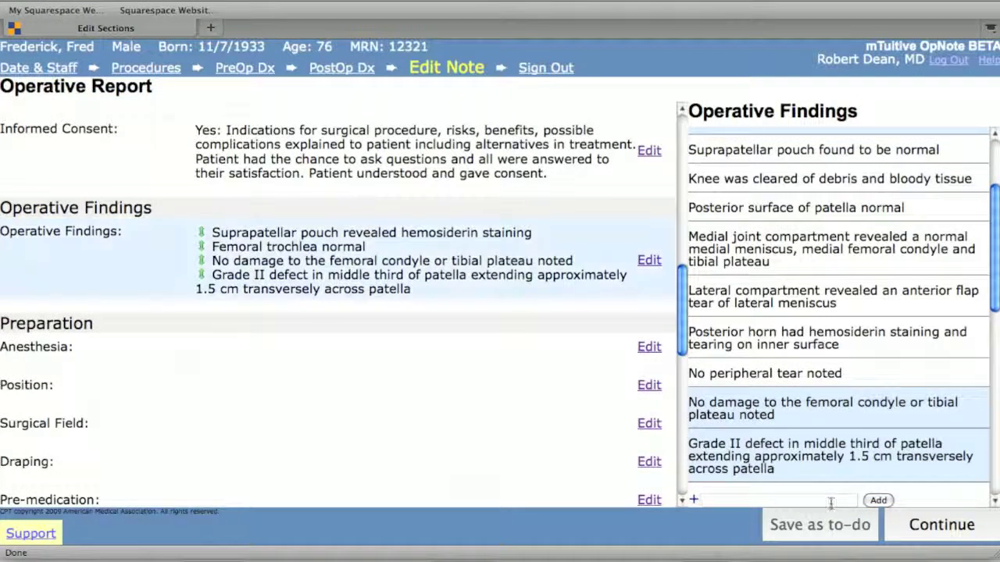
Add the suggested operative finding "Shaggy Carpet" Appearance" of Patellar Defect
text("Shaggy Carpetin")
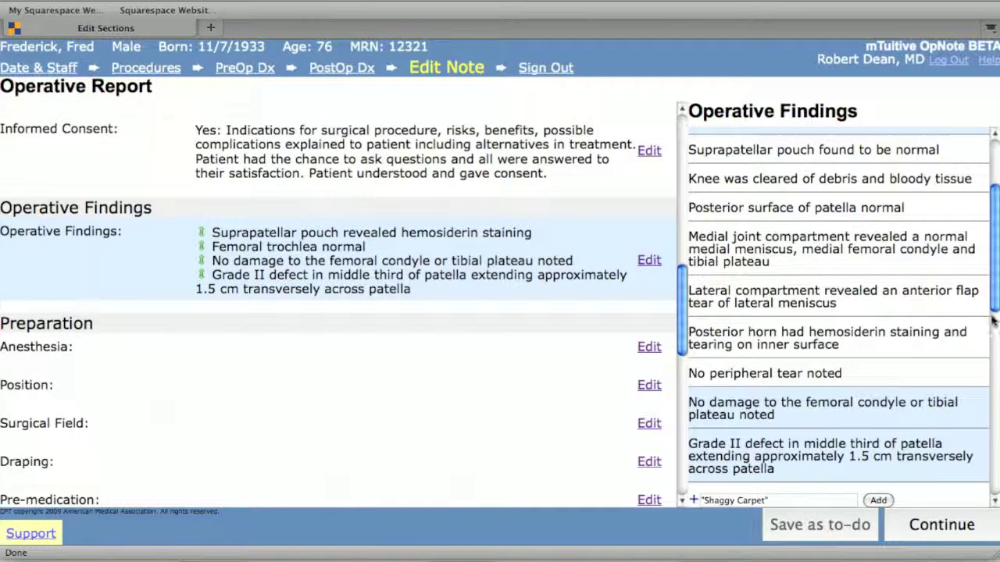
scroll(829, 503, down, 8)
scroll(687, 312, up, 6)
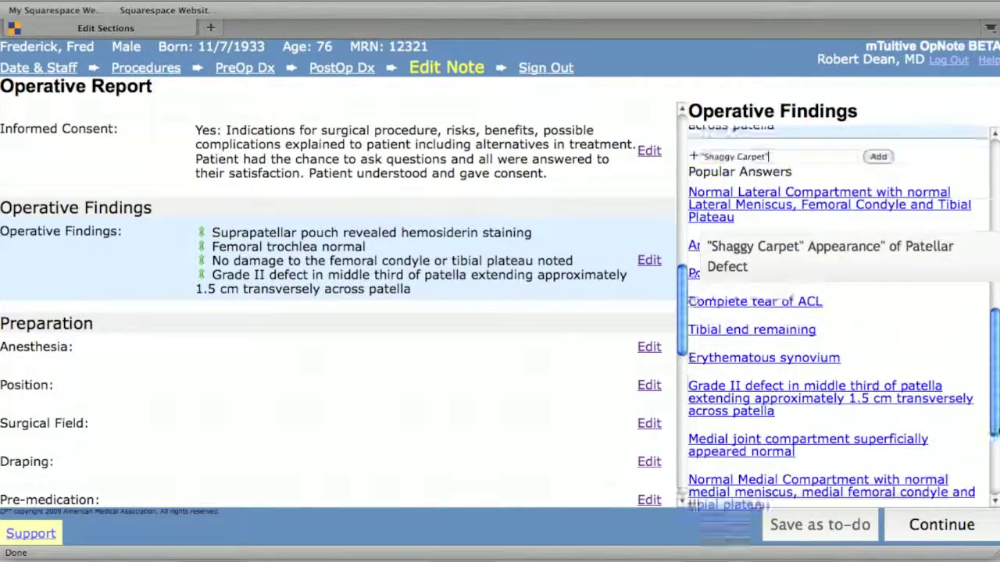
key(Down)
key(Return)
Add a custom operative finding reading Another finding
drag(678, 313, 689, 344)
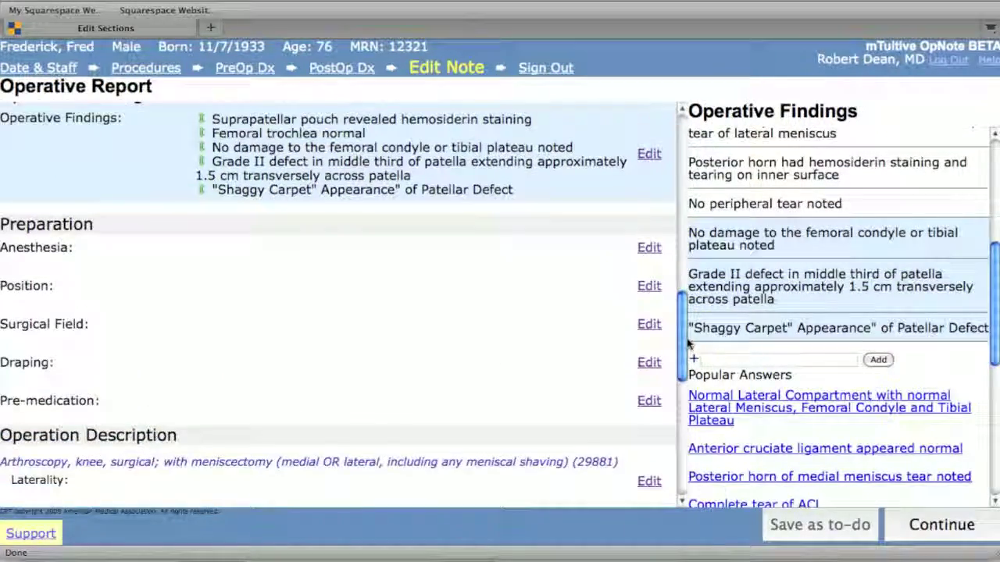
click(718, 359)
text(Another finding)
key(Return)
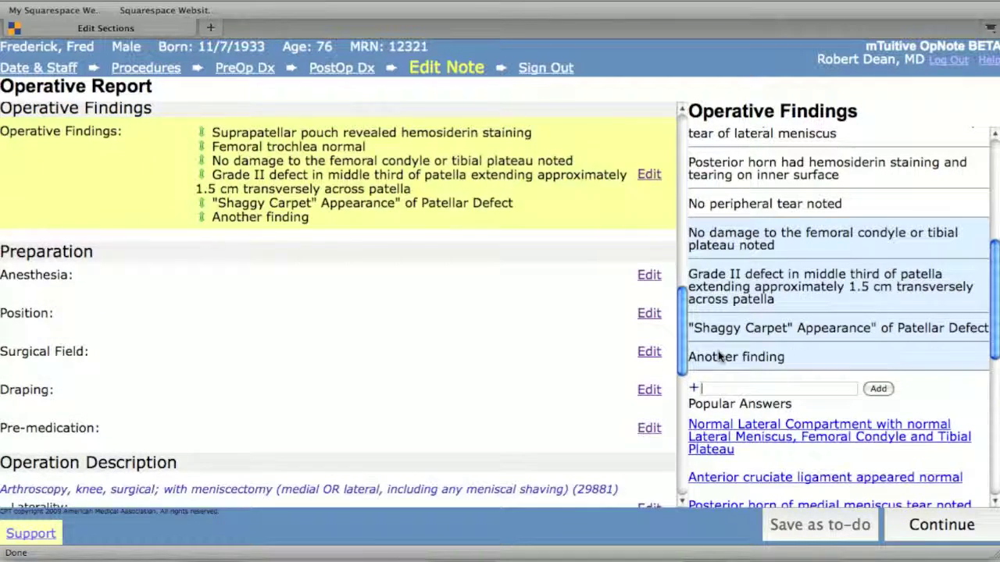
key(Return)
Set the anesthesia to General and the position to Supine and Leg Suspended with Thigh Immobilizer
click(712, 146)
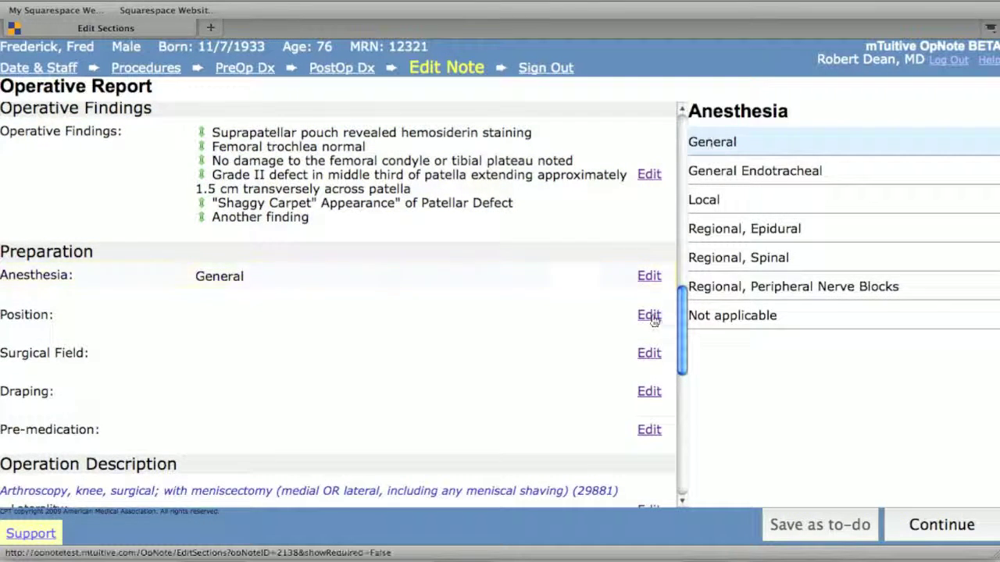
click(707, 146)
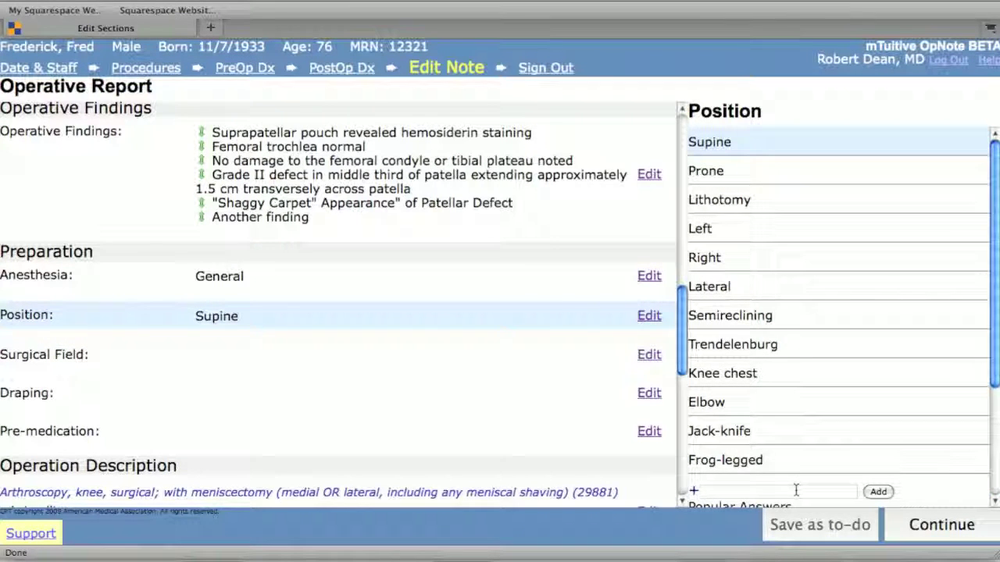
scroll(702, 491, down, 3)
click(924, 439)
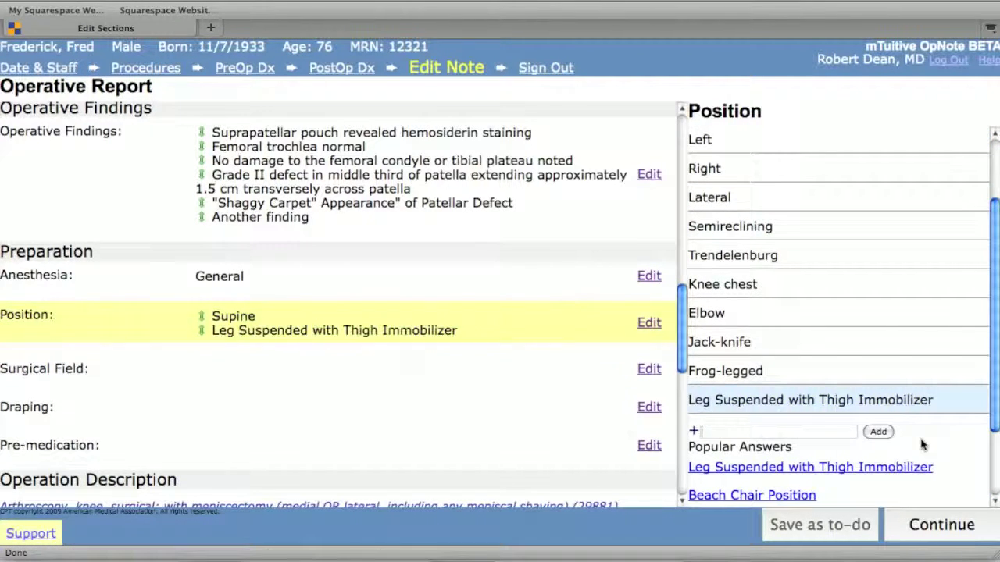
Set the surgical field to Antiseptic applied and 1% tincture of Iodine, and the draping to Appropriate draping
click(650, 370)
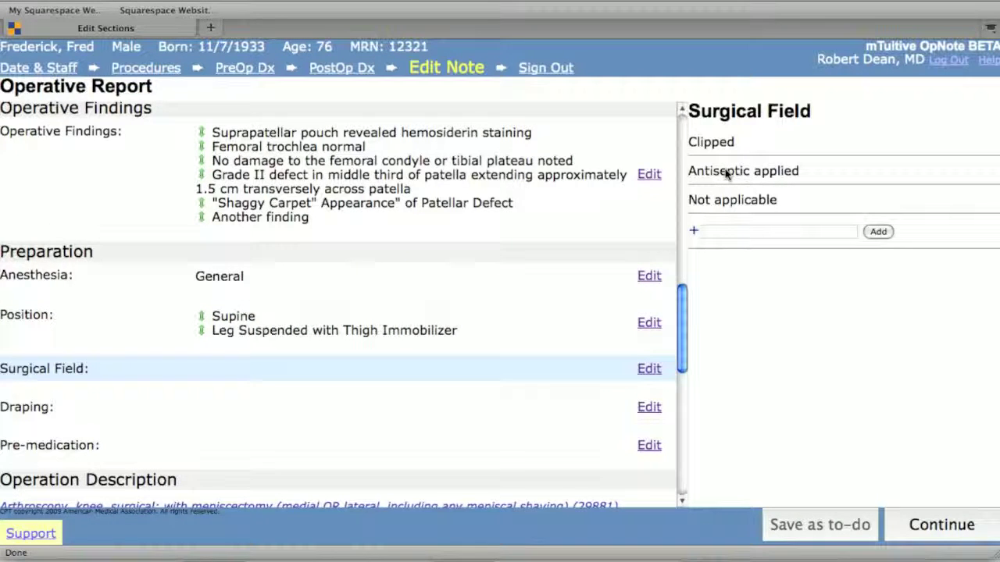
click(725, 171)
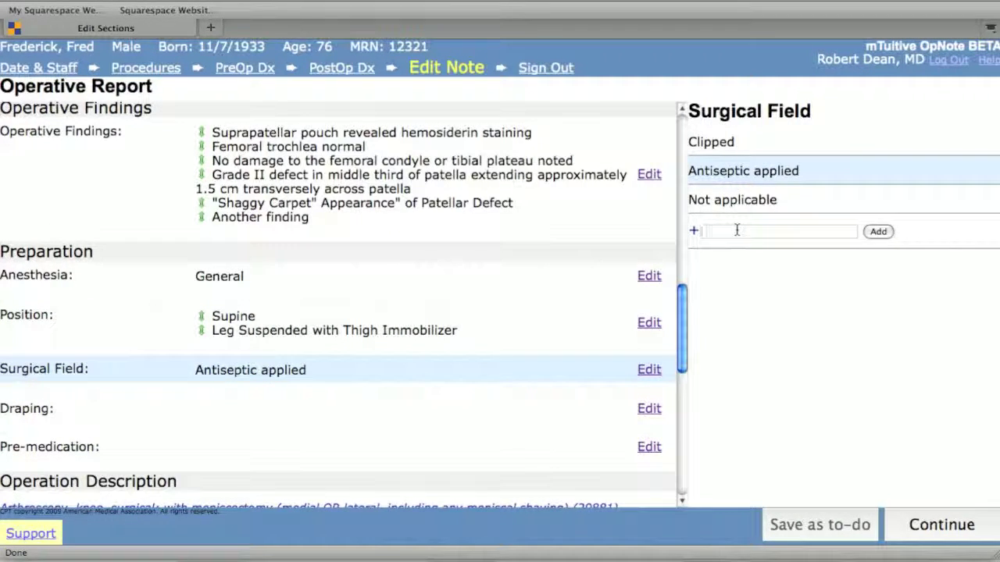
click(734, 267)
click(651, 424)
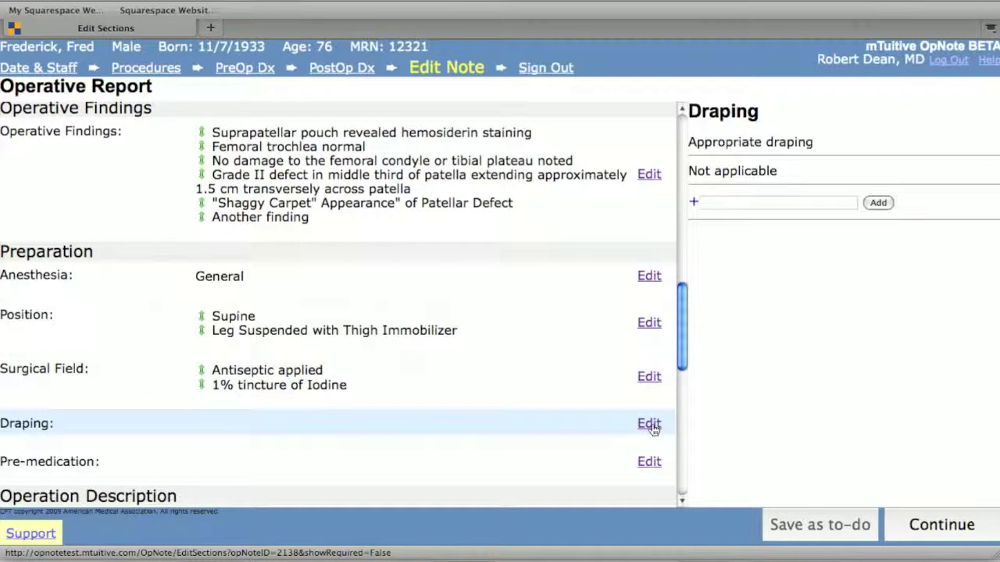
click(727, 142)
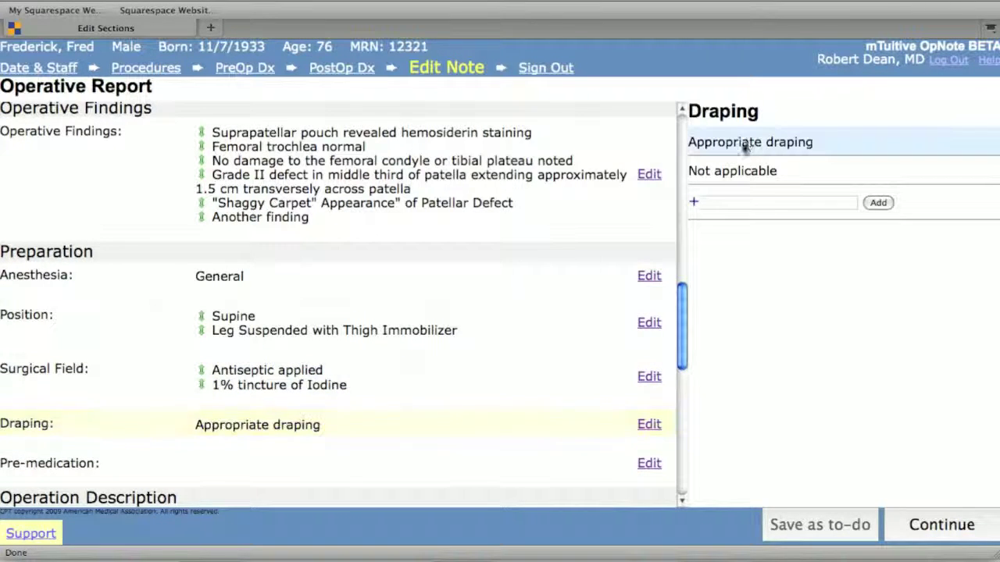
Set the pre-medication to Antibiotic administered within one hour of surgical incision and the popular answer 1 Gm Ancef
click(645, 465)
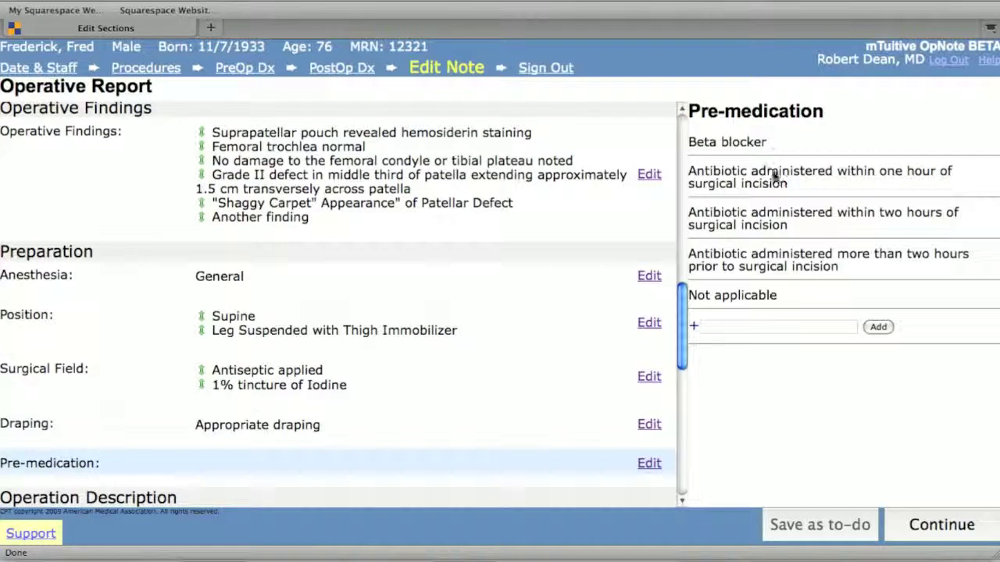
click(773, 178)
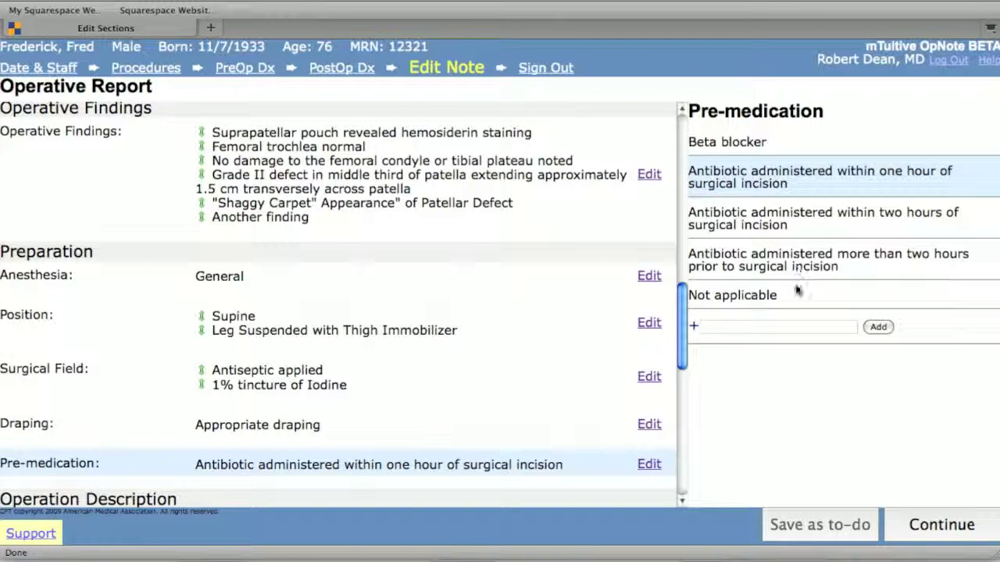
click(796, 326)
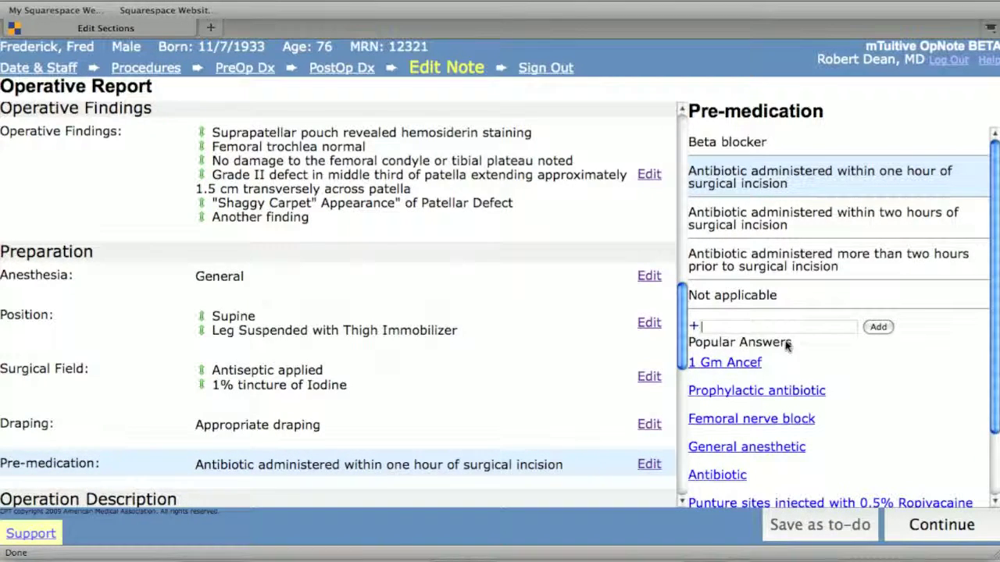
click(724, 362)
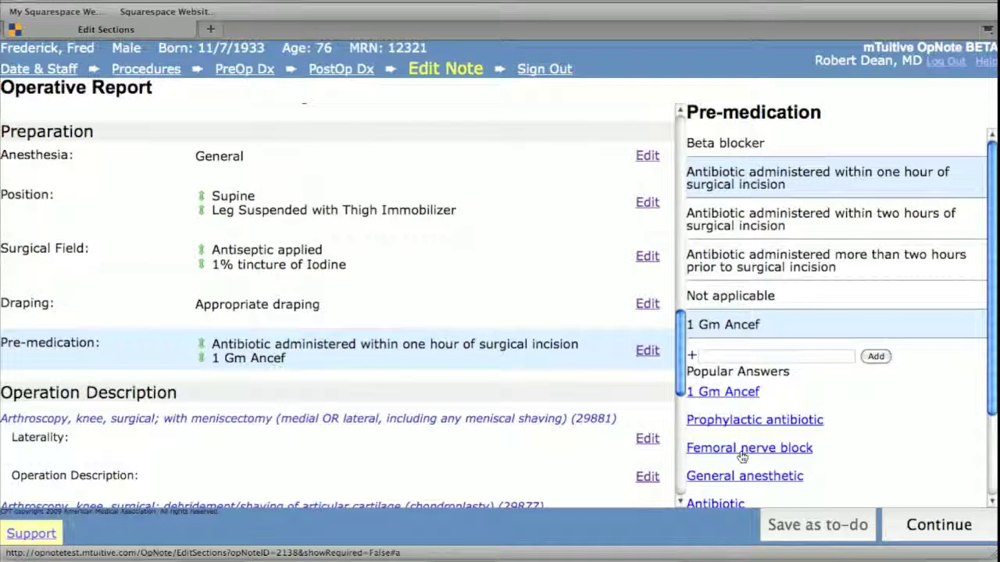
Save the operative report as a to-do and reopen it from the dashboard's existing operative reports
click(795, 529)
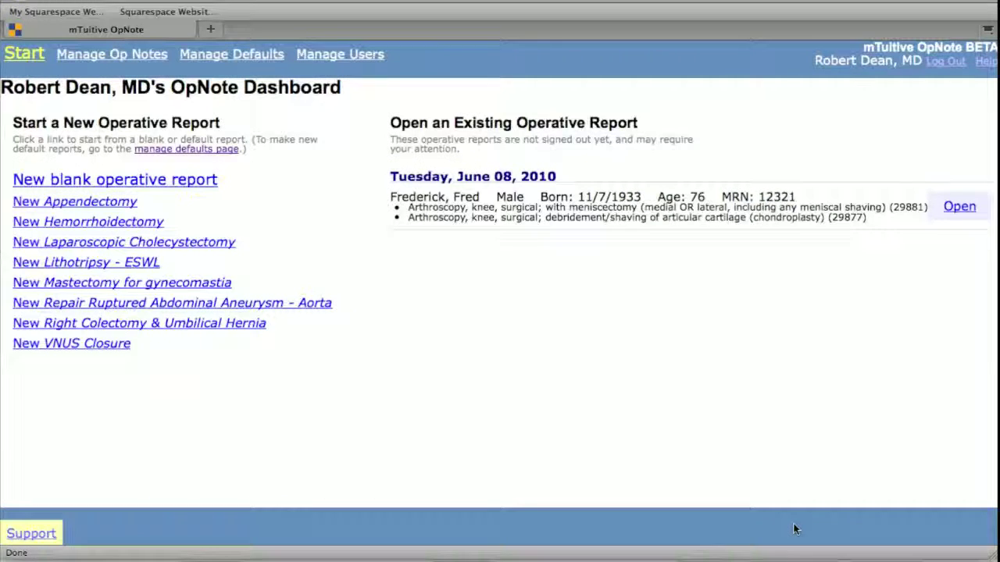
click(962, 211)
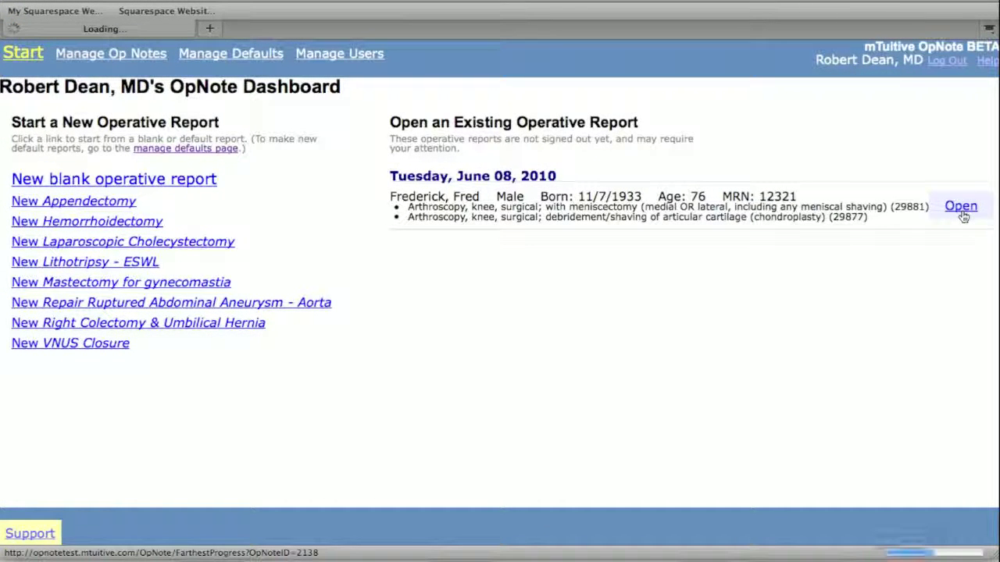